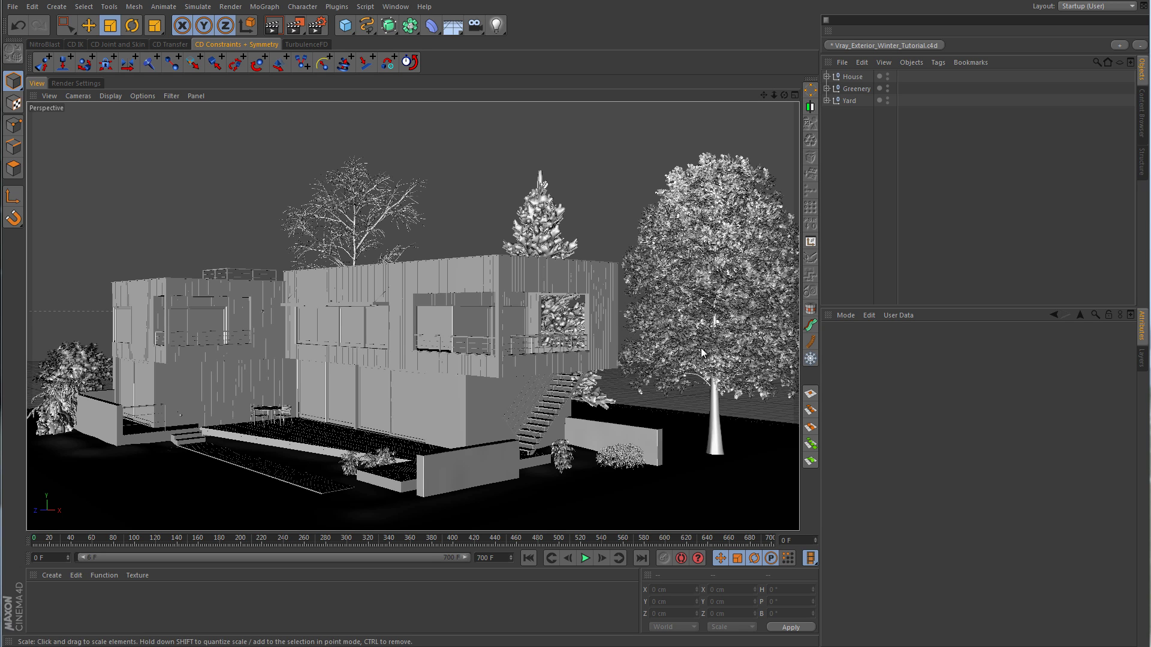
Orbit around the yard, selecting the large tree's leaves, the pine needles and the pine's snow
click(714, 260)
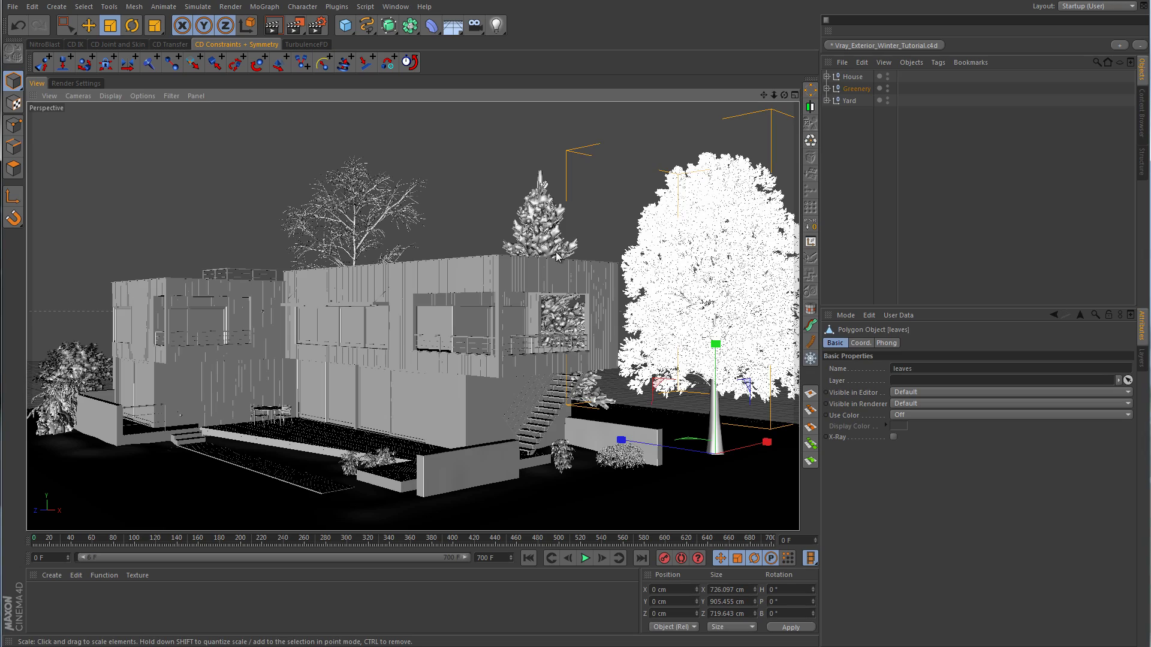
click(88, 26)
alt+drag(743, 262, 738, 331)
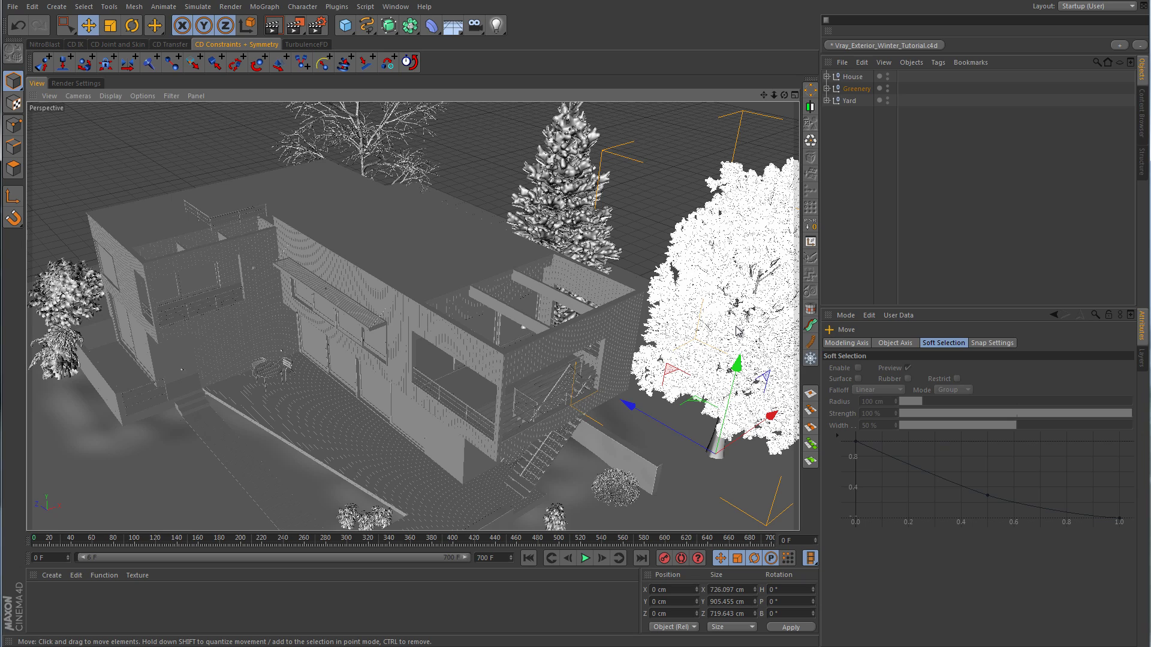
scroll(659, 288, up, 5)
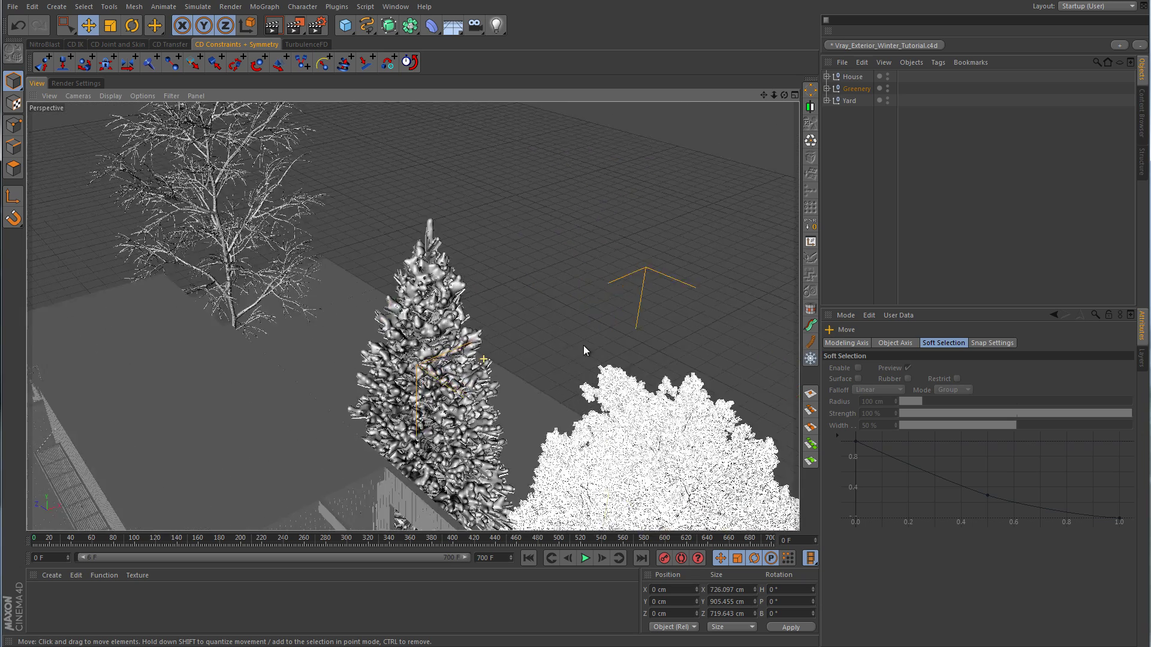
scroll(595, 348, up, 4)
click(380, 247)
scroll(390, 257, up, 2)
alt+drag(564, 274, 444, 346)
click(409, 271)
alt+drag(409, 271, 600, 348)
Inspect the bush, facade and bare tree trunk, then clear the selection
click(372, 347)
alt+drag(372, 348, 408, 328)
click(407, 329)
alt+drag(555, 327, 503, 308)
alt+drag(669, 246, 450, 284)
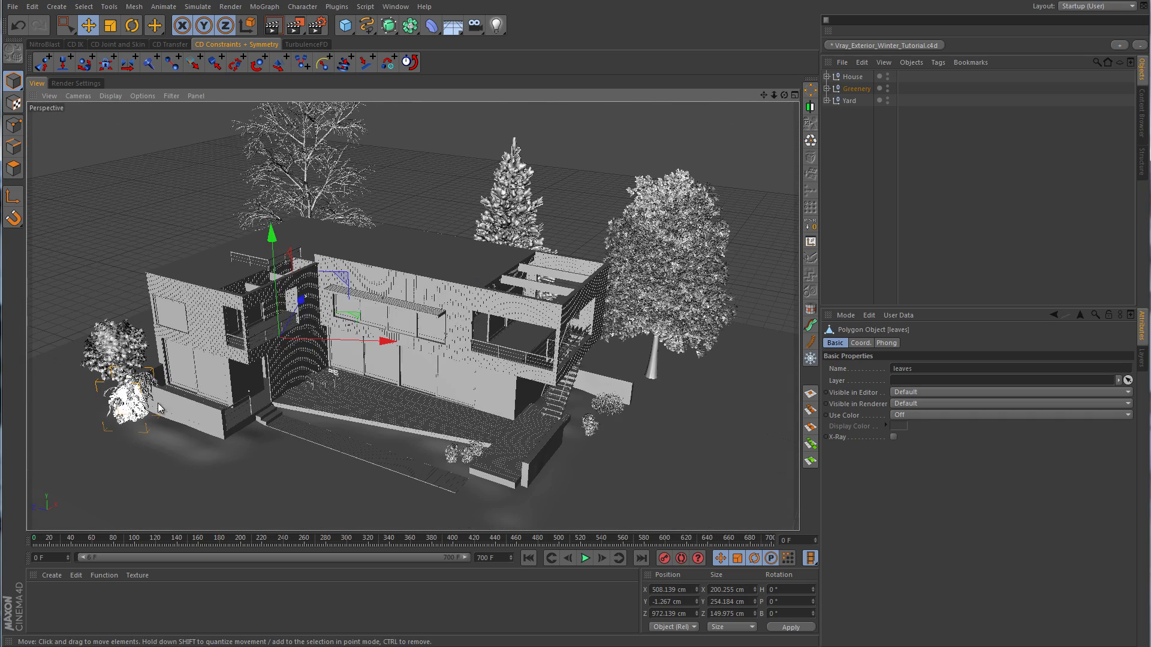
click(306, 144)
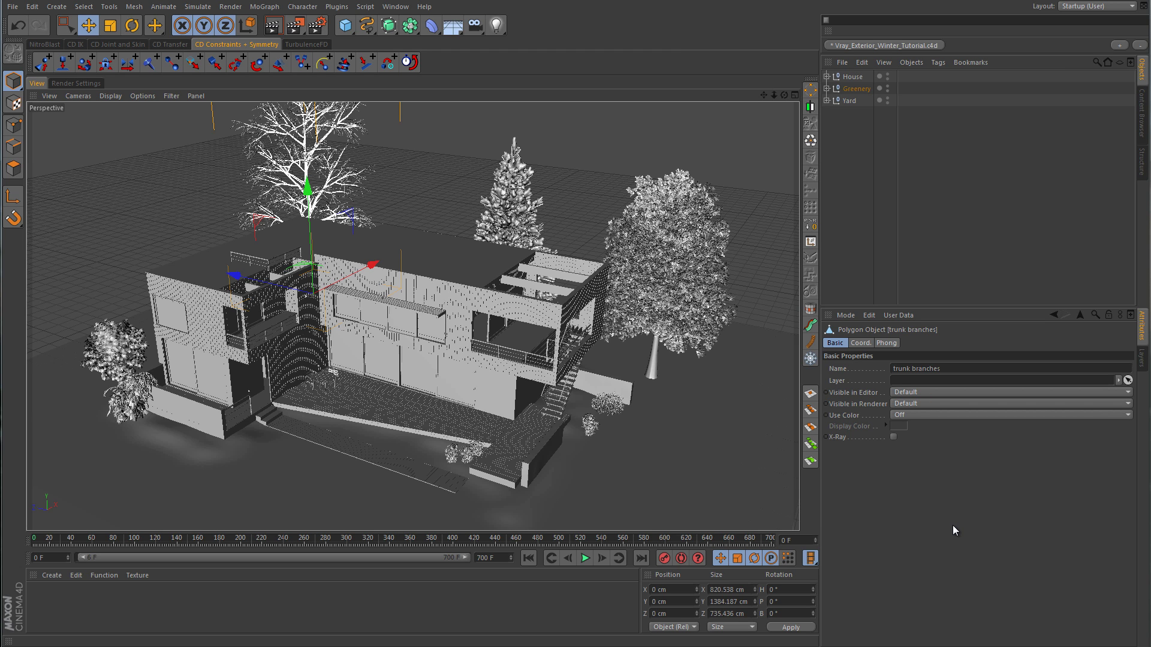
click(1026, 234)
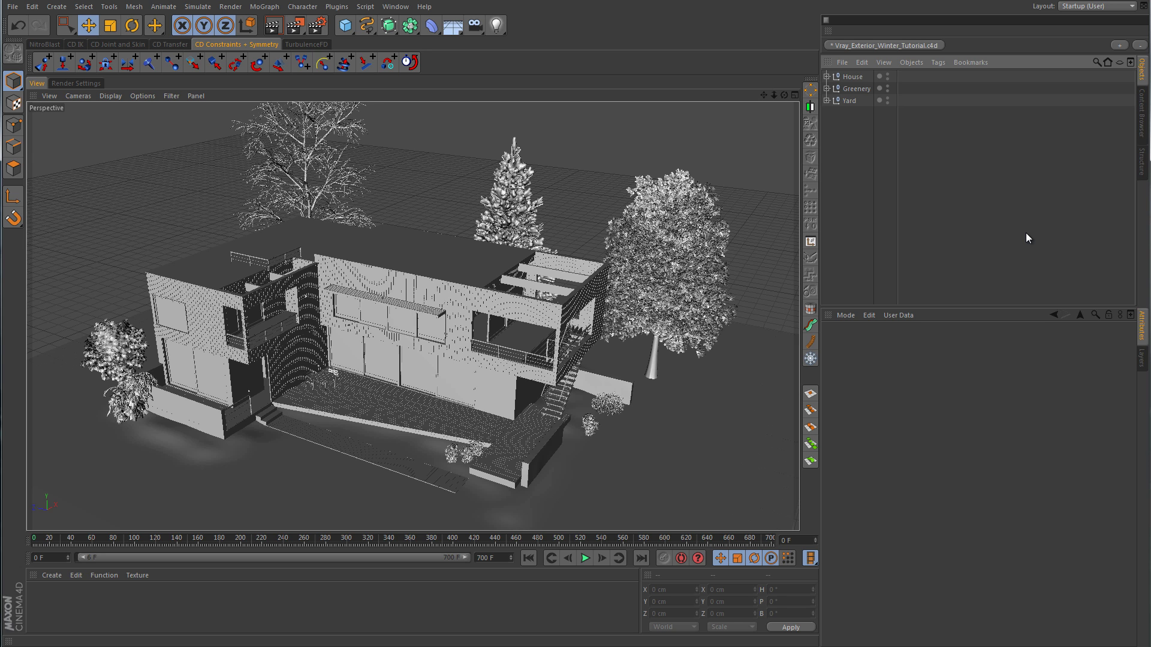
Add an infinite light with a VrayLight tag, shadows on, and Physical Sun and Physical Sky enabled
drag(497, 25, 614, 85)
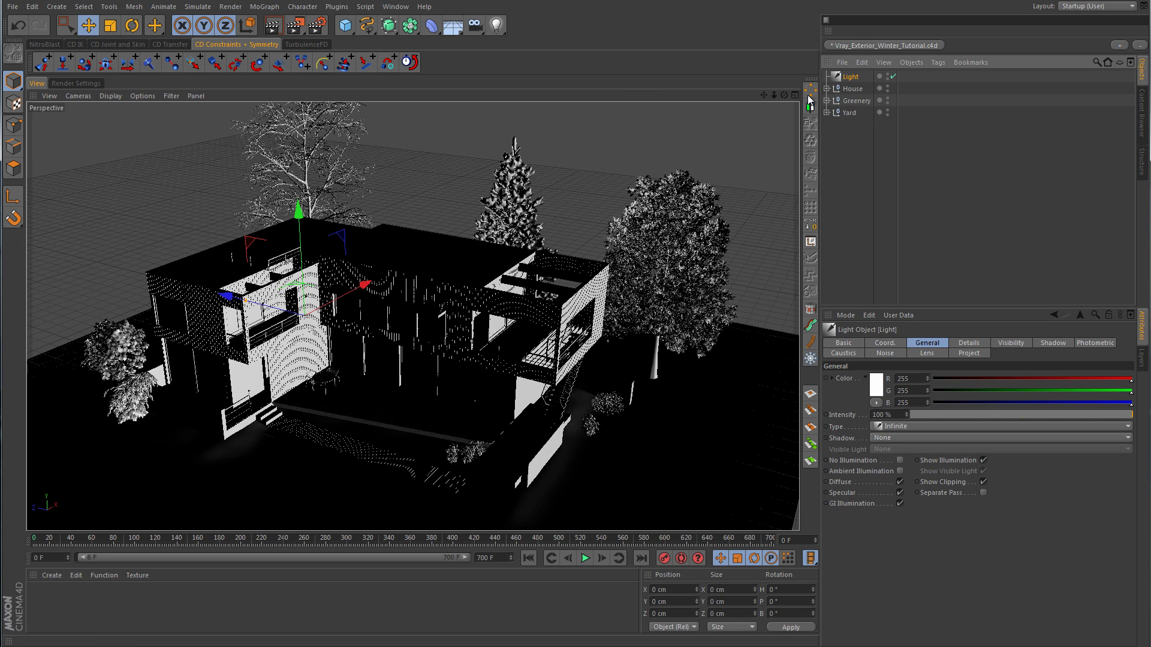
right_click(854, 78)
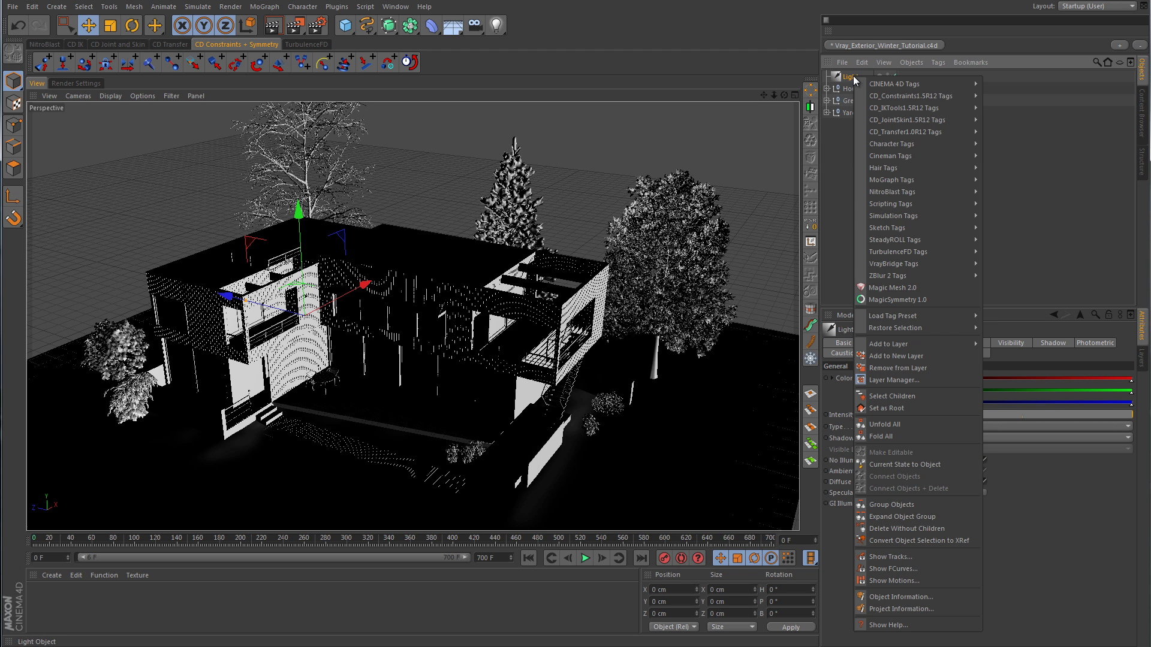
mouse_move(935, 264)
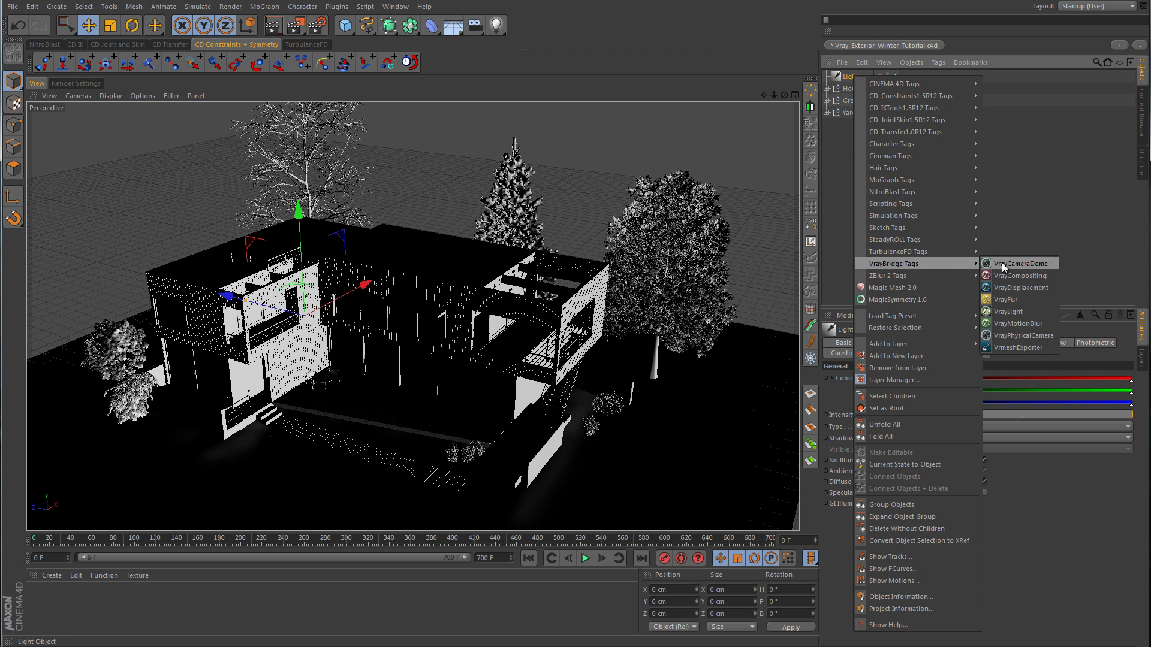
click(1006, 313)
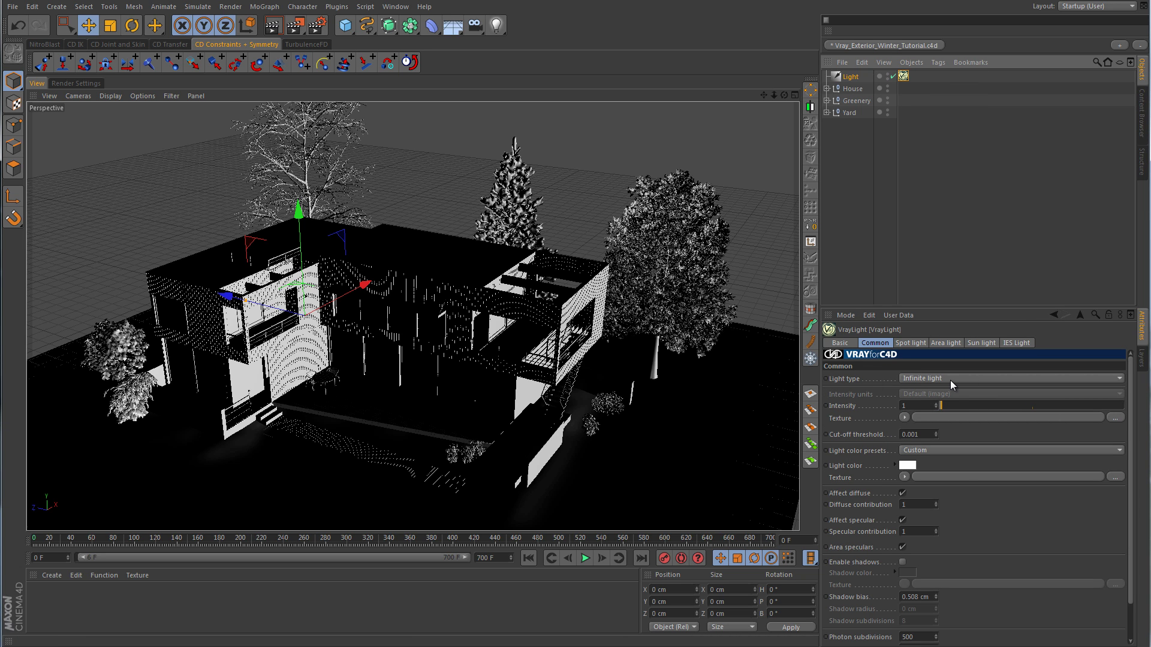
click(902, 562)
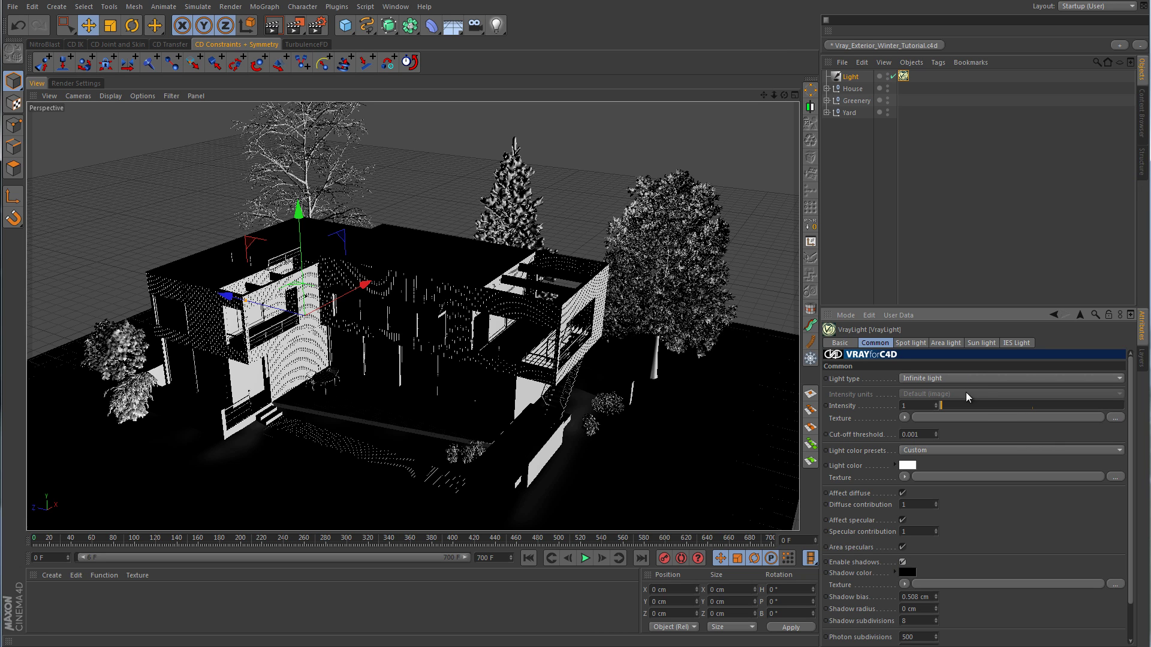
click(983, 343)
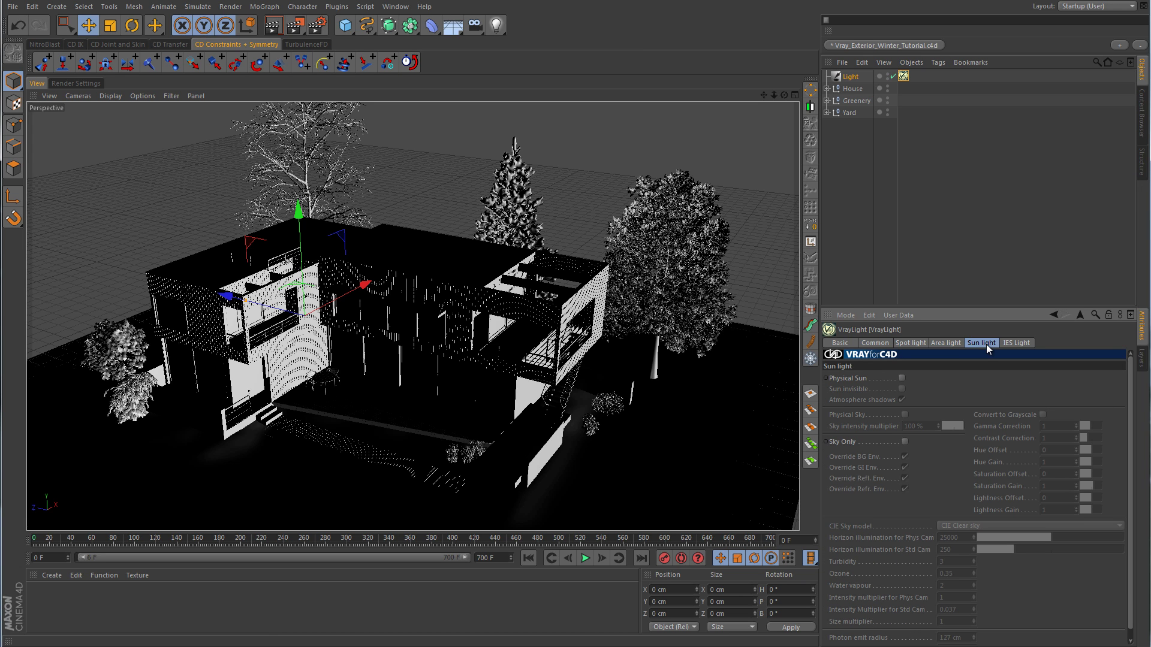
click(902, 379)
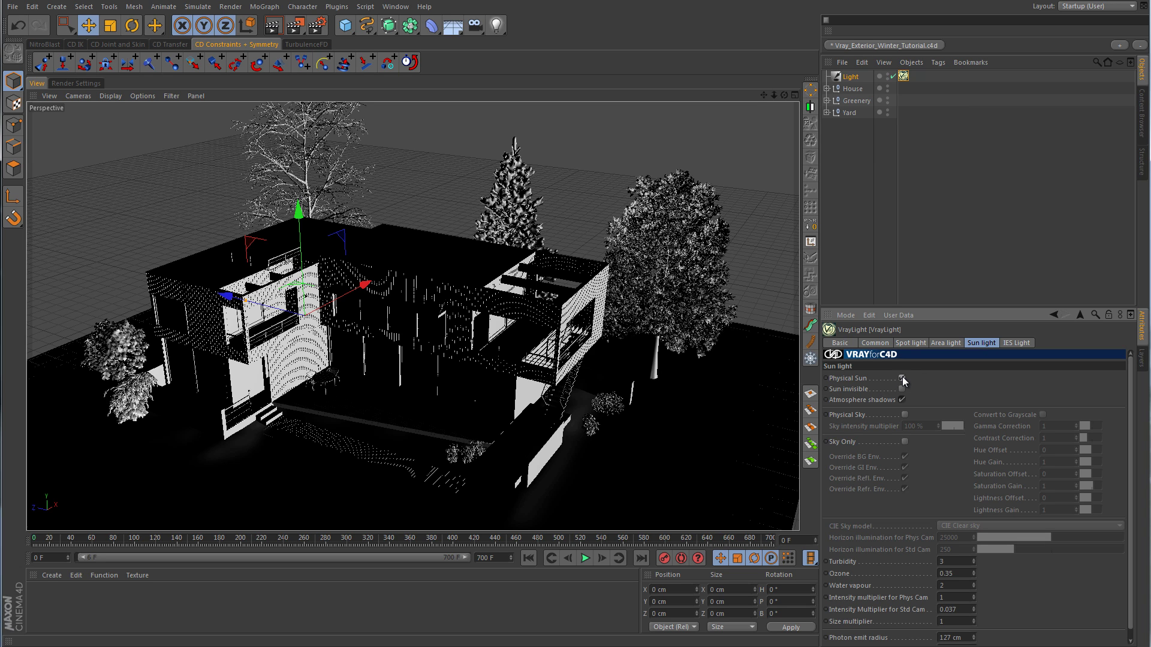
click(904, 415)
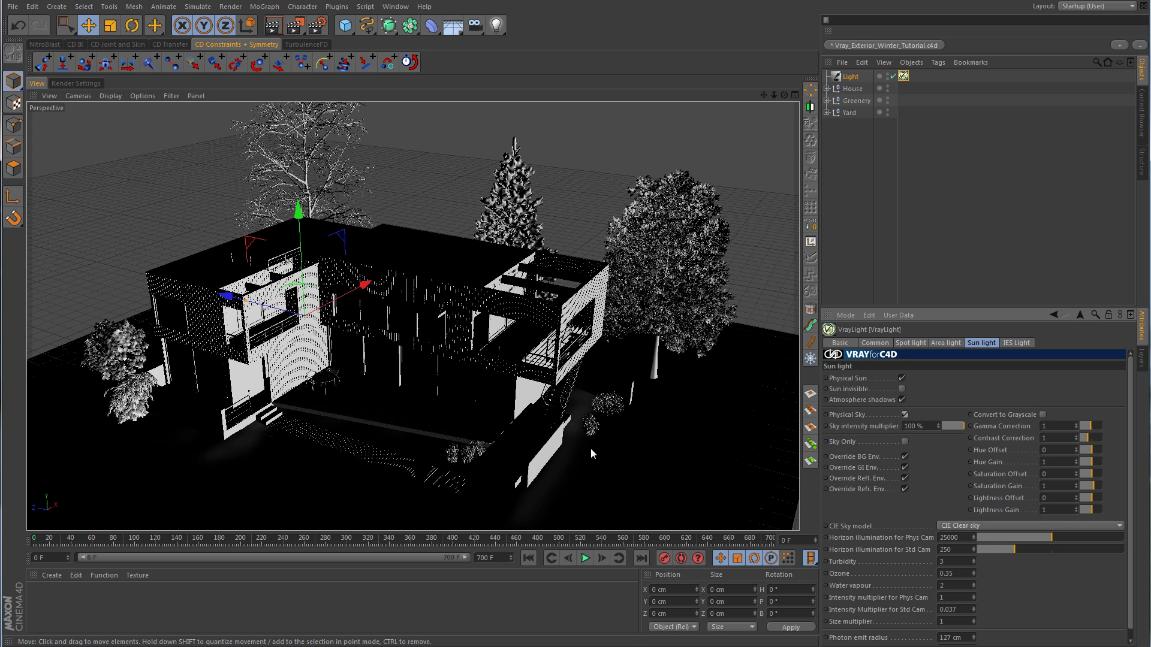
Give the light a Target tag aimed at the House object
right_click(851, 77)
mouse_move(890, 86)
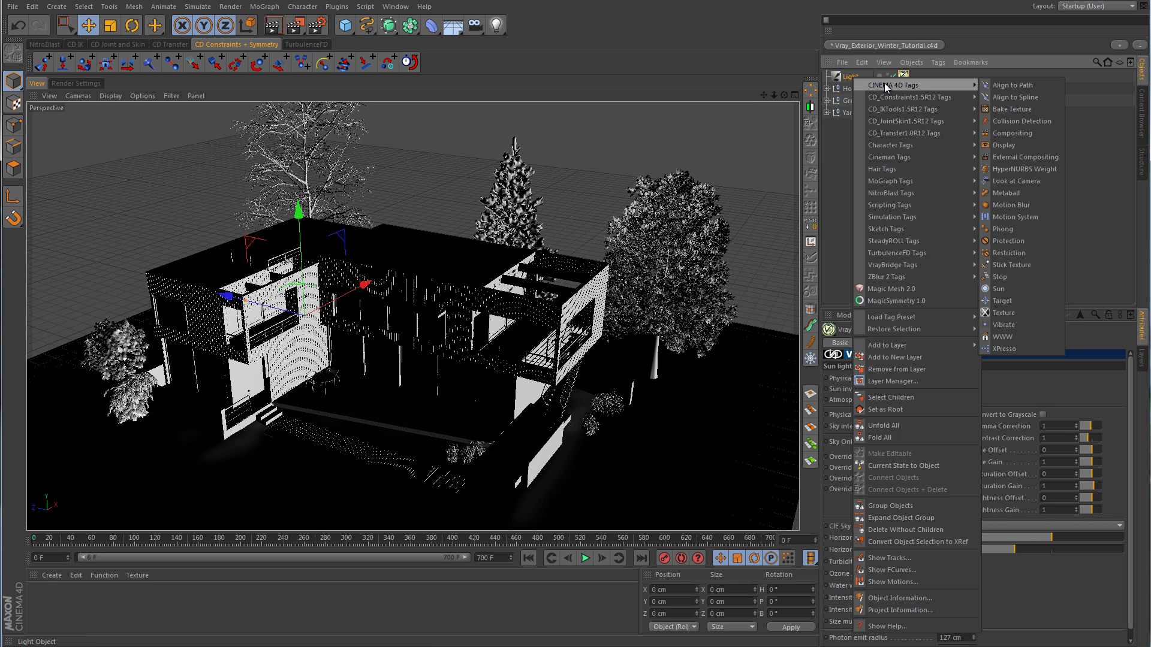
click(1008, 299)
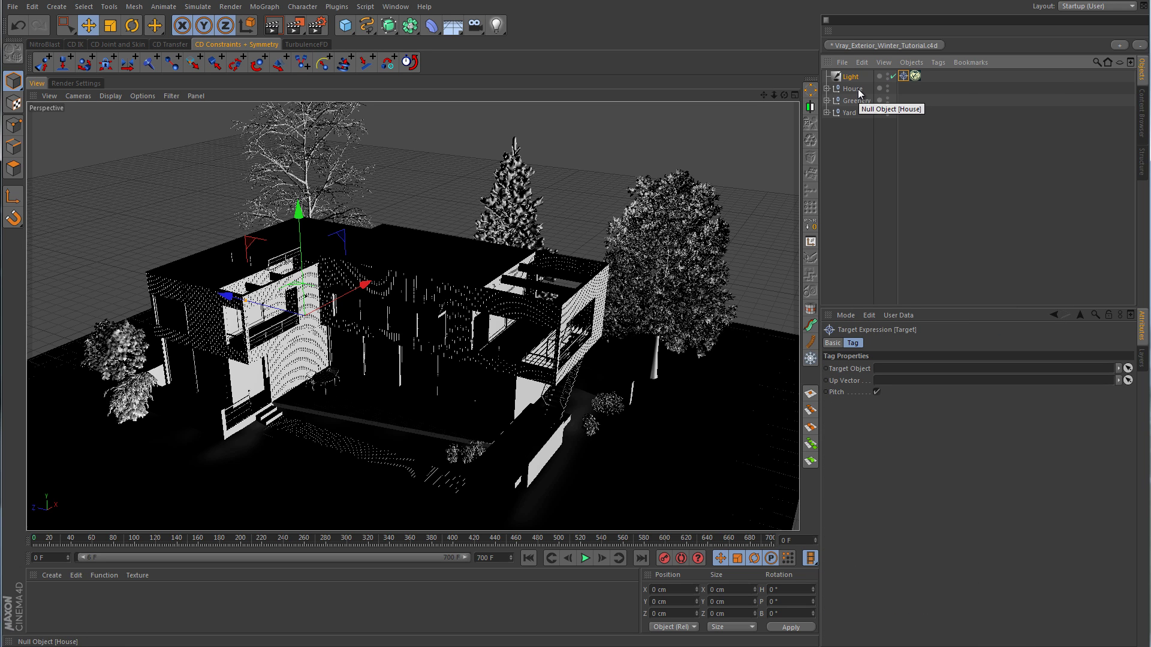
drag(859, 90, 907, 368)
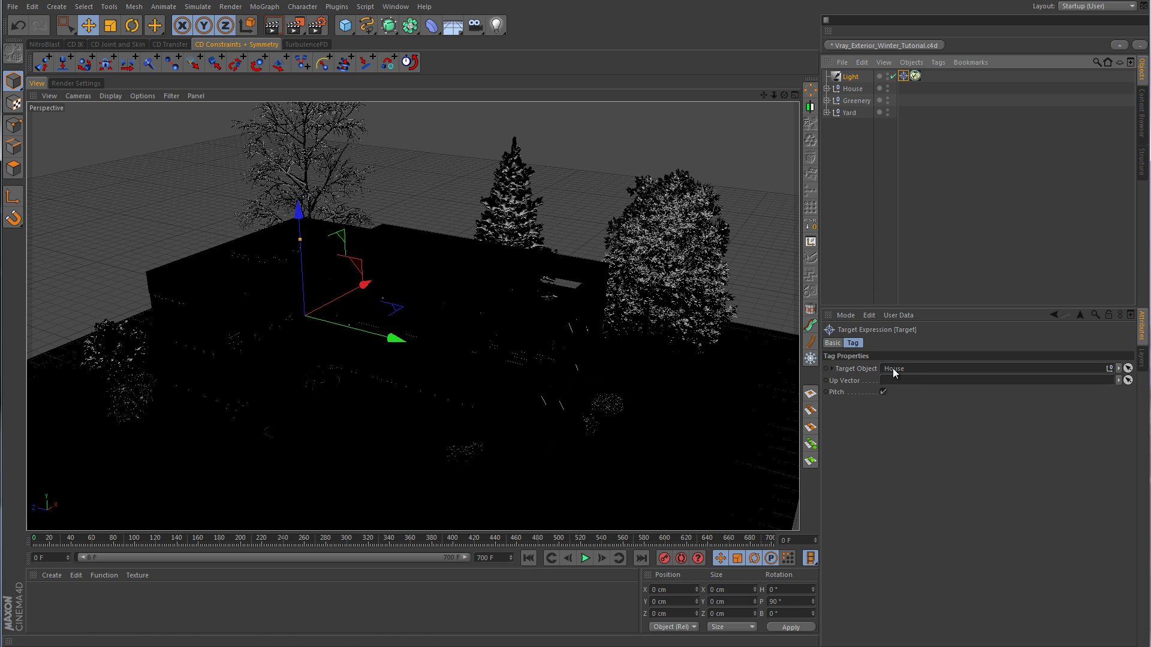
Move the light far left and down near the ground, to X -4583.92 cm, Y 156.861 cm
alt+drag(645, 362, 438, 108)
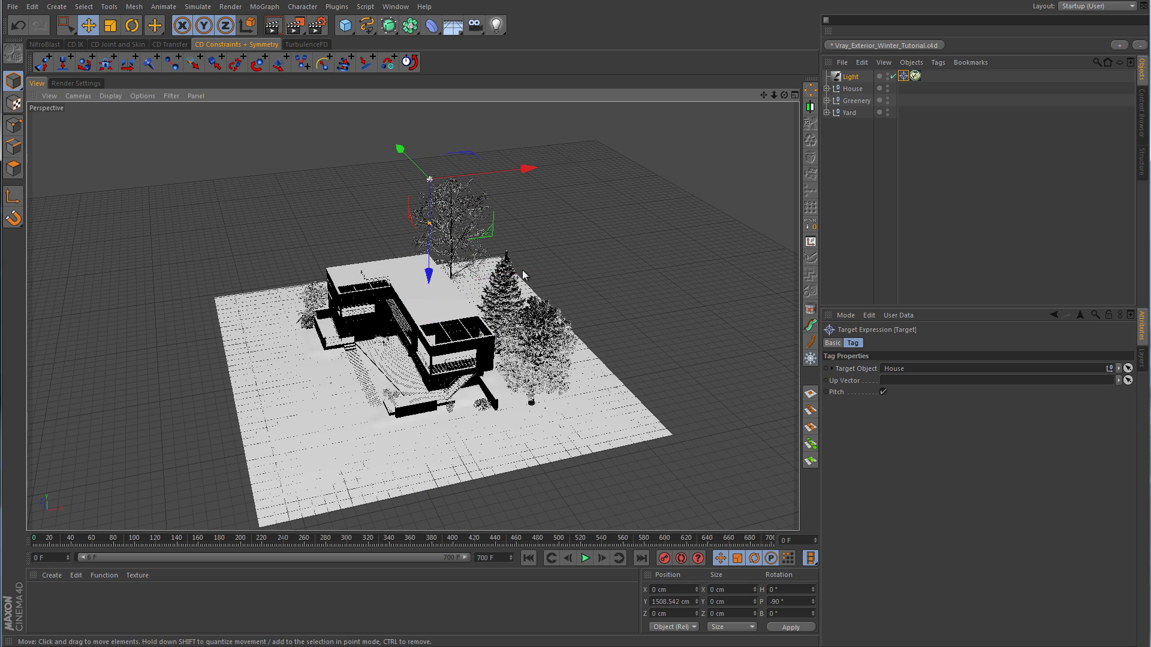
drag(520, 169, 99, 237)
alt+drag(268, 332, 574, 318)
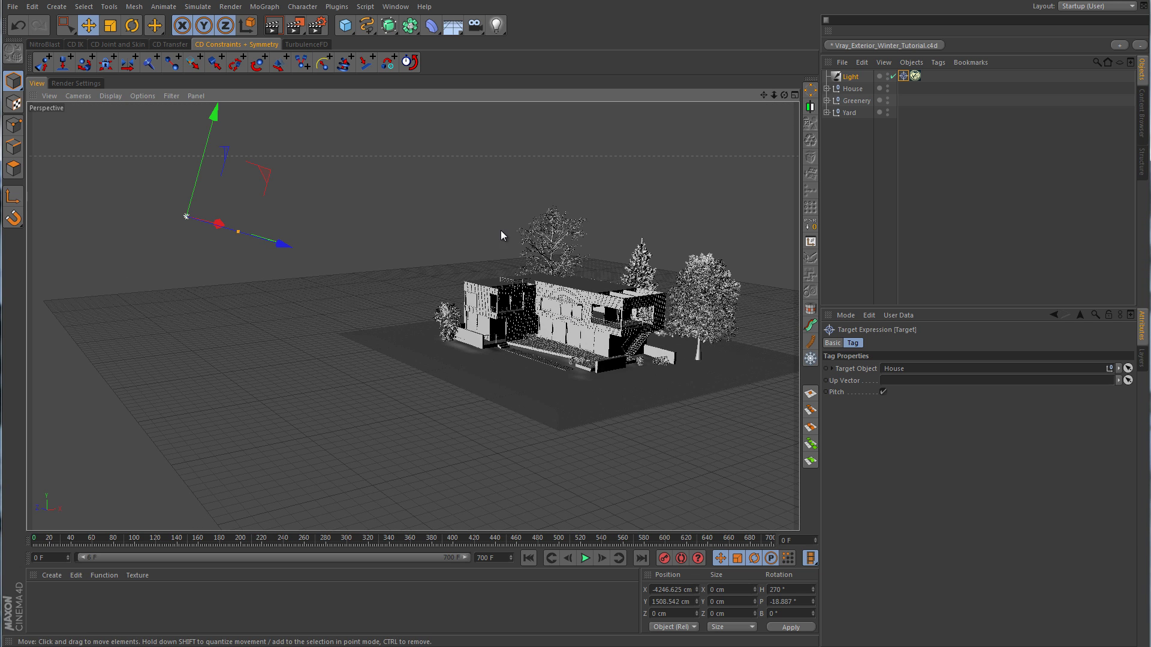
alt+drag(501, 235, 333, 281)
drag(168, 266, 439, 119)
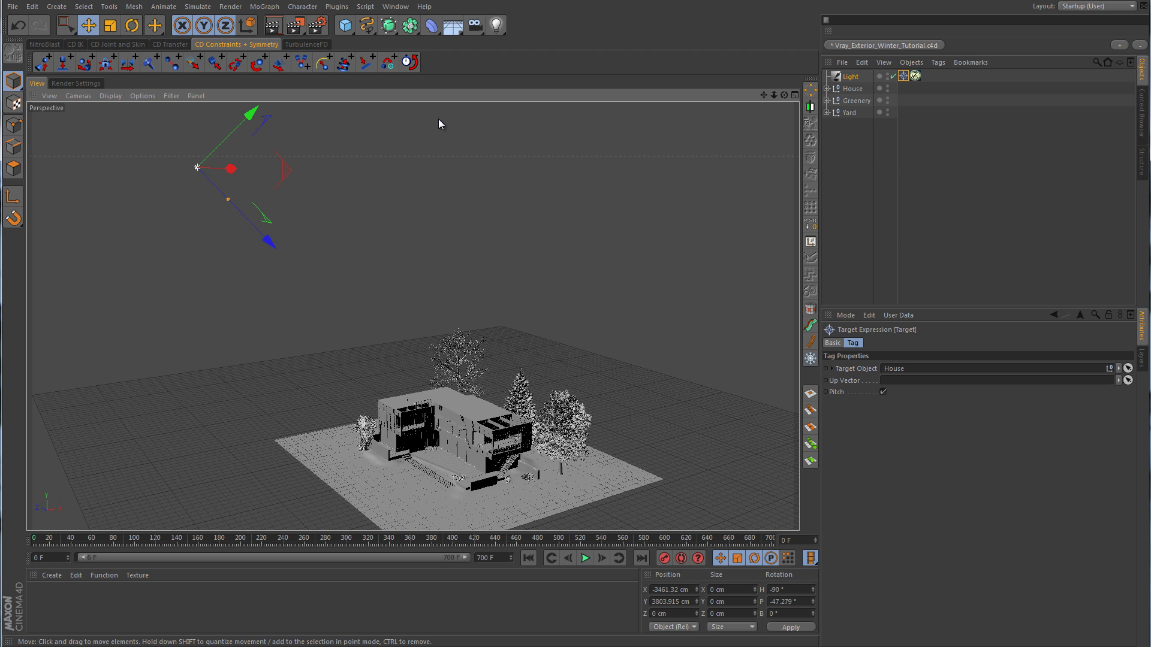
drag(249, 114, 276, 375)
drag(178, 292, 144, 398)
alt+drag(282, 360, 204, 339)
mouse_move(166, 227)
mouse_down()
mouse_move(166, 254)
mouse_move(166, 245)
mouse_up()
alt+drag(359, 318, 506, 360)
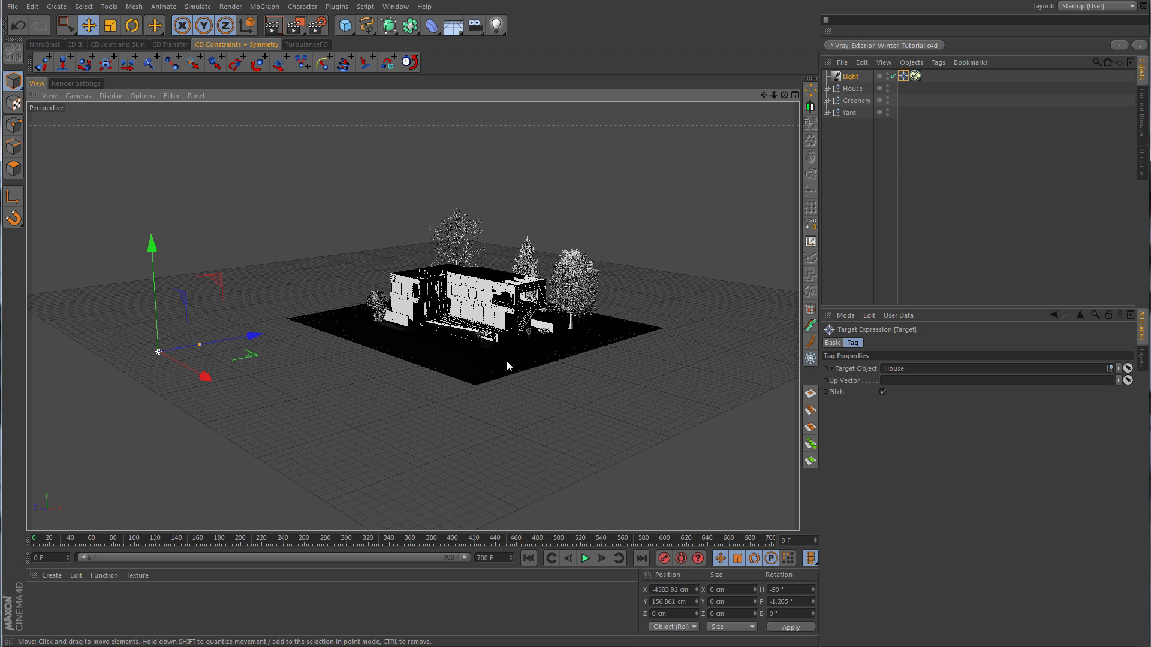
Replace the sun light with a new area light
key(ctrl+z)
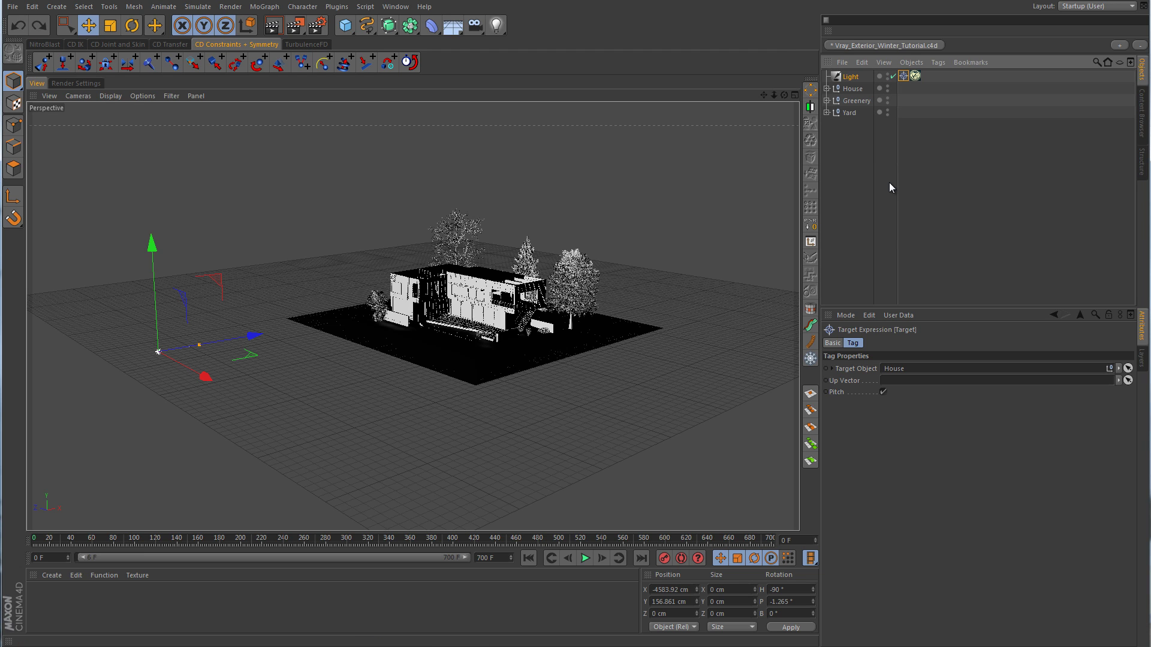
click(851, 78)
key(Delete)
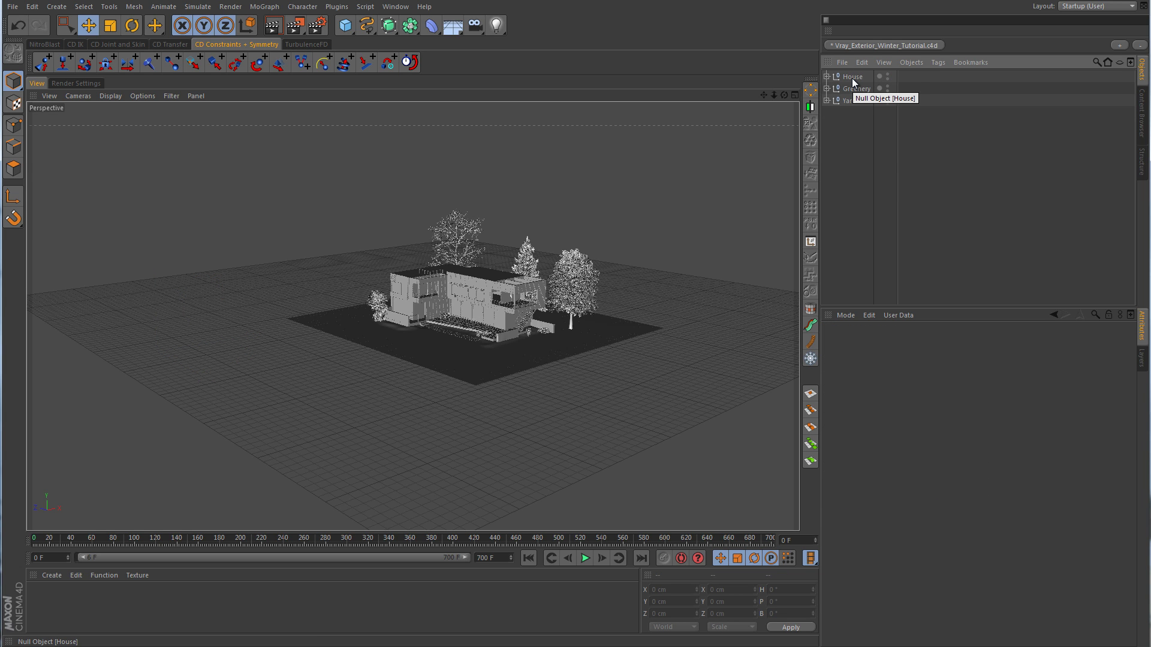
click(497, 25)
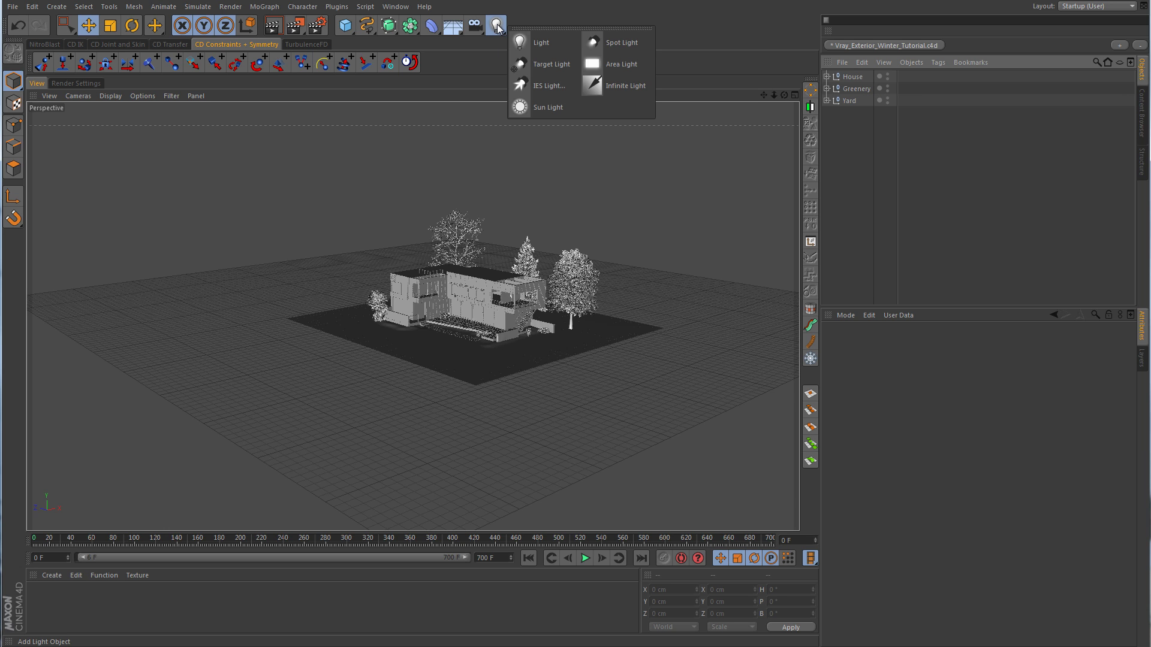
click(617, 64)
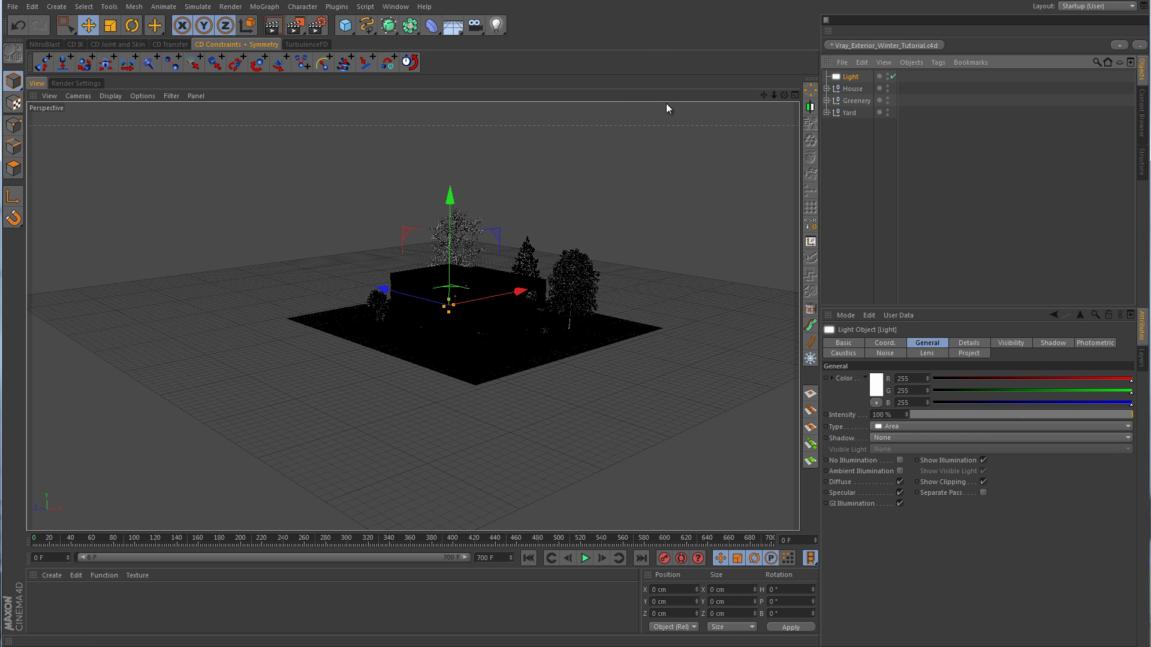
Tag the area light with VrayLight, enable shadows, set Area type to Dome and tick Use Texture
right_click(851, 79)
mouse_move(912, 264)
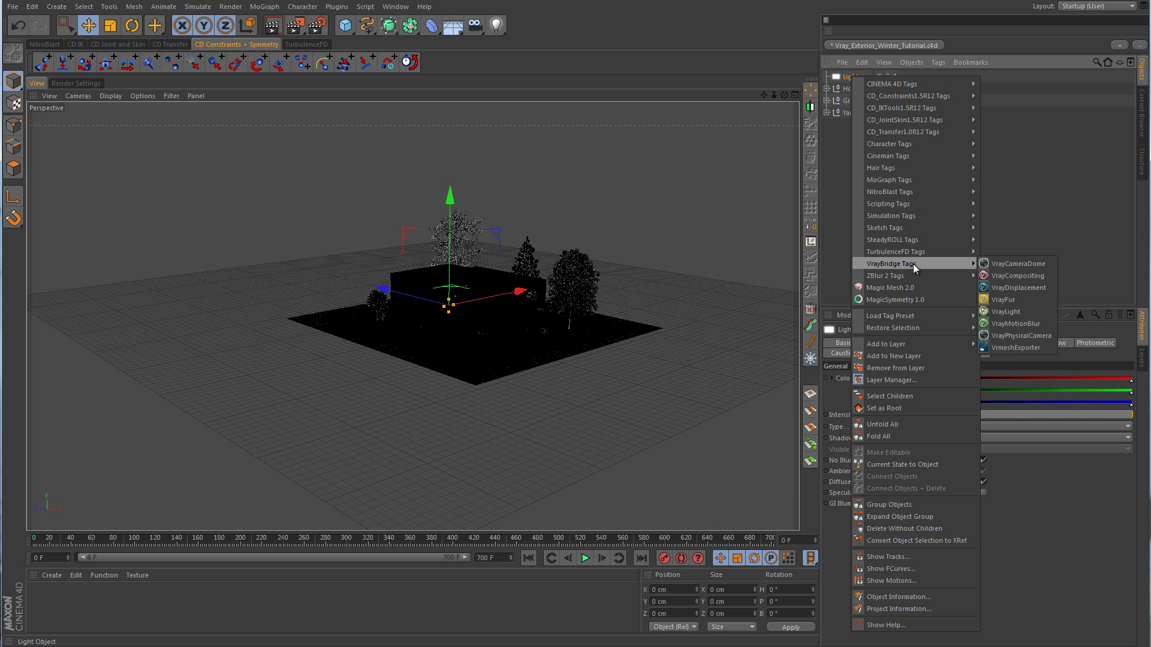
click(1015, 310)
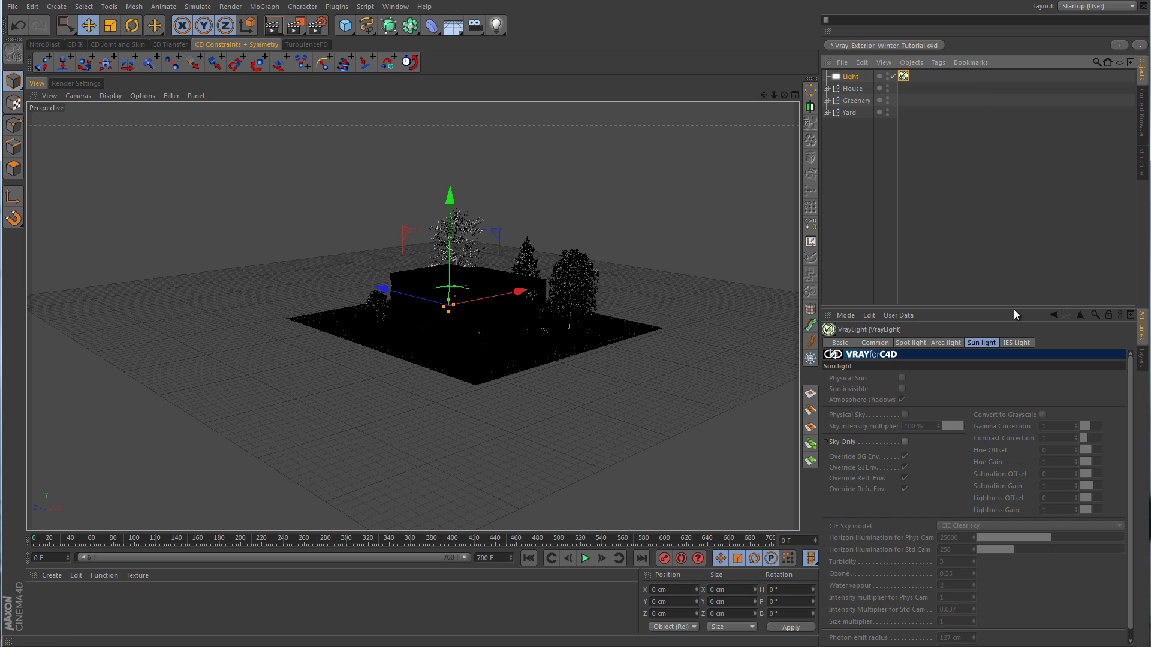
click(880, 342)
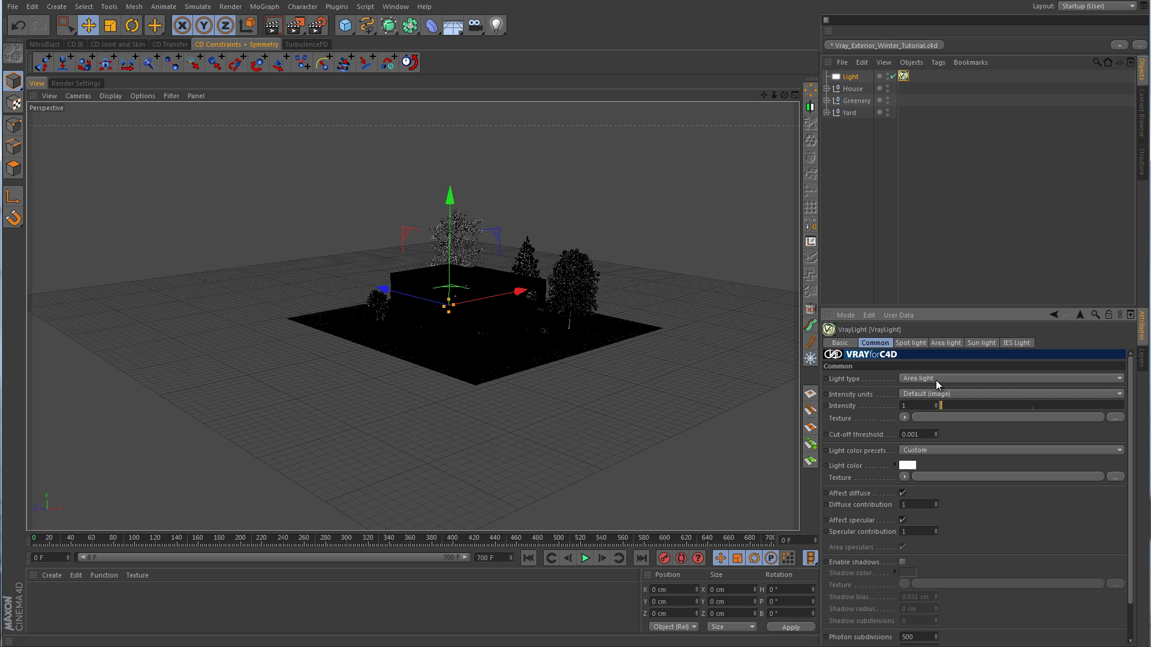
click(903, 561)
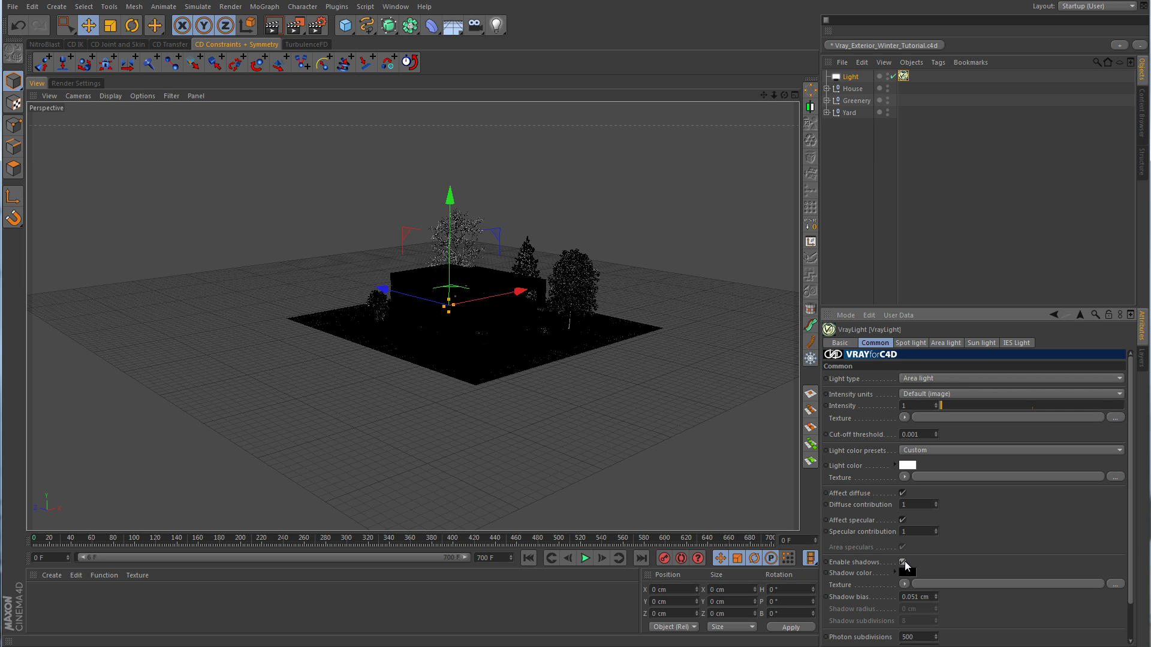
click(947, 344)
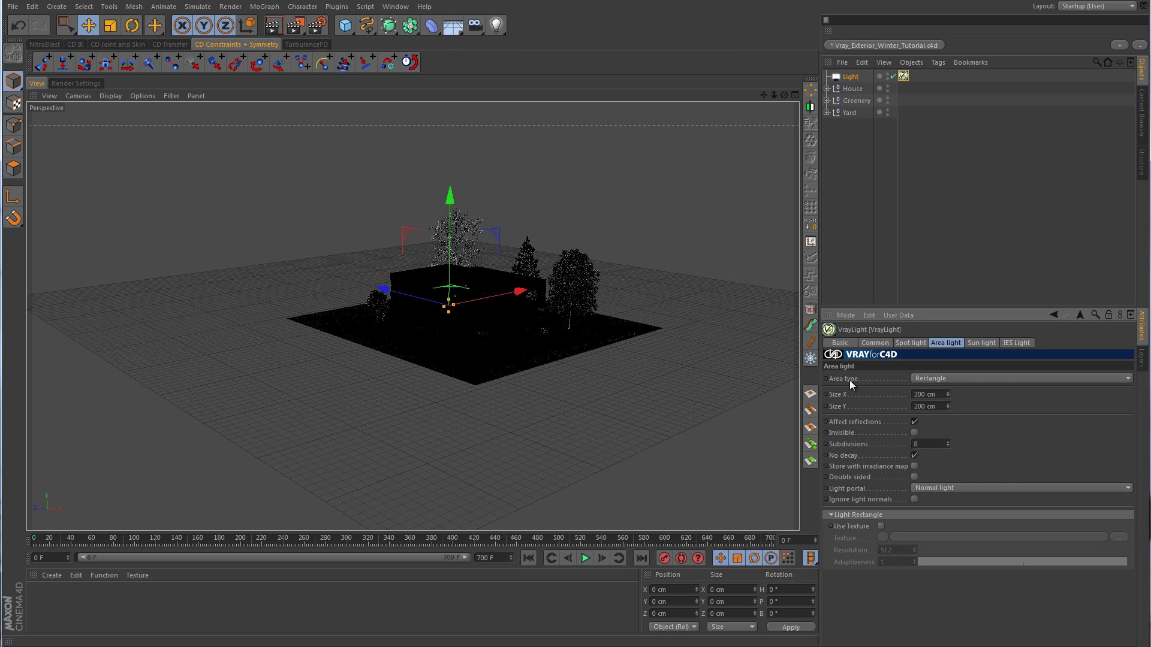
click(935, 381)
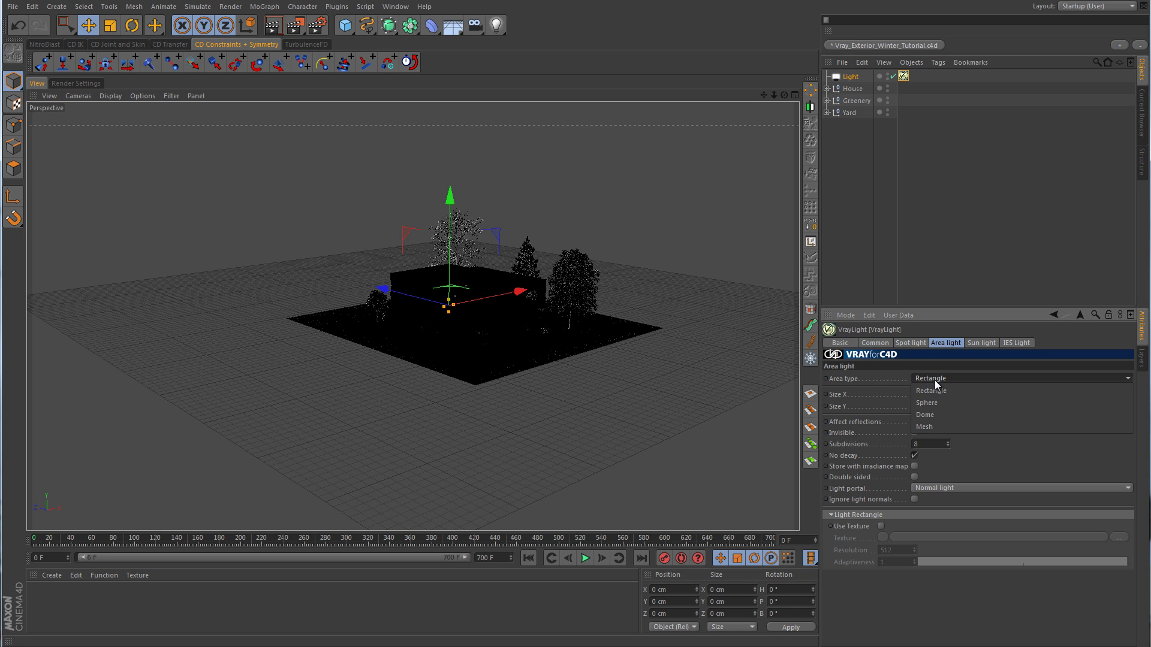
click(938, 416)
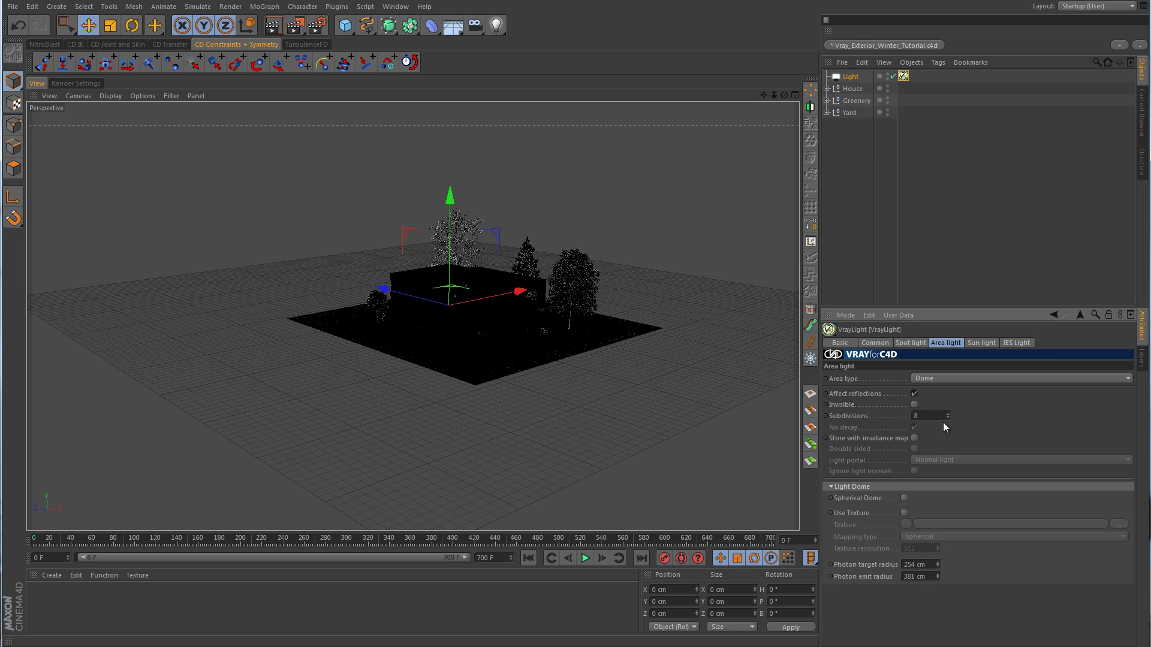
click(904, 513)
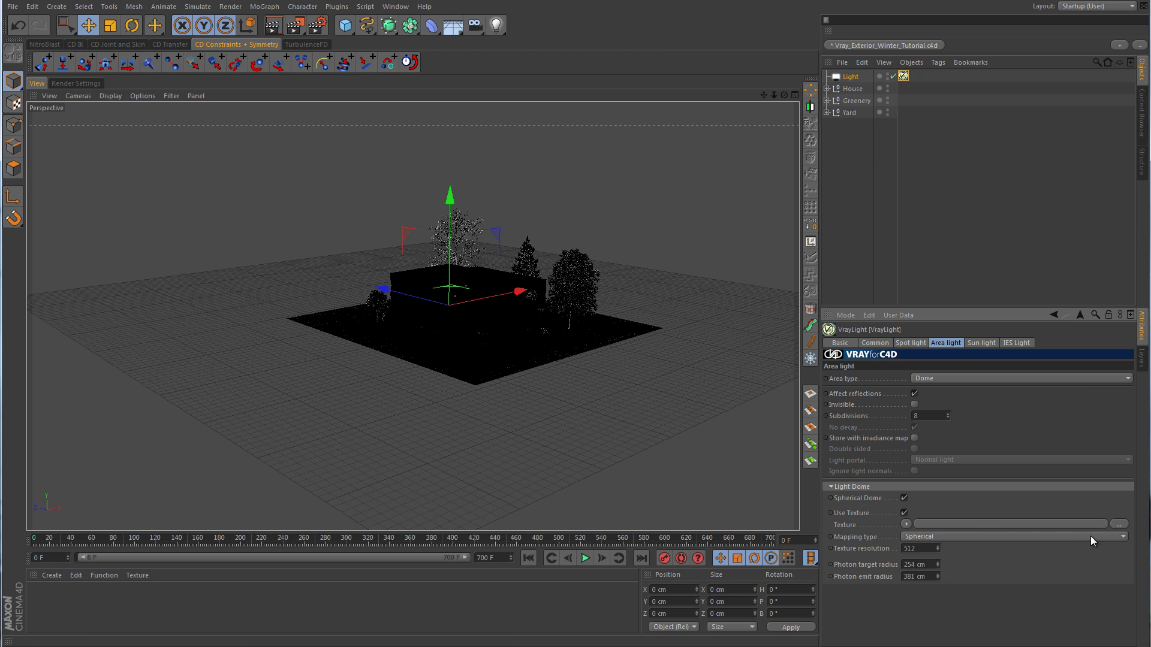
Load 1941 Dusk Blue.hdr from the tex folder into the dome's Texture slot
click(1118, 525)
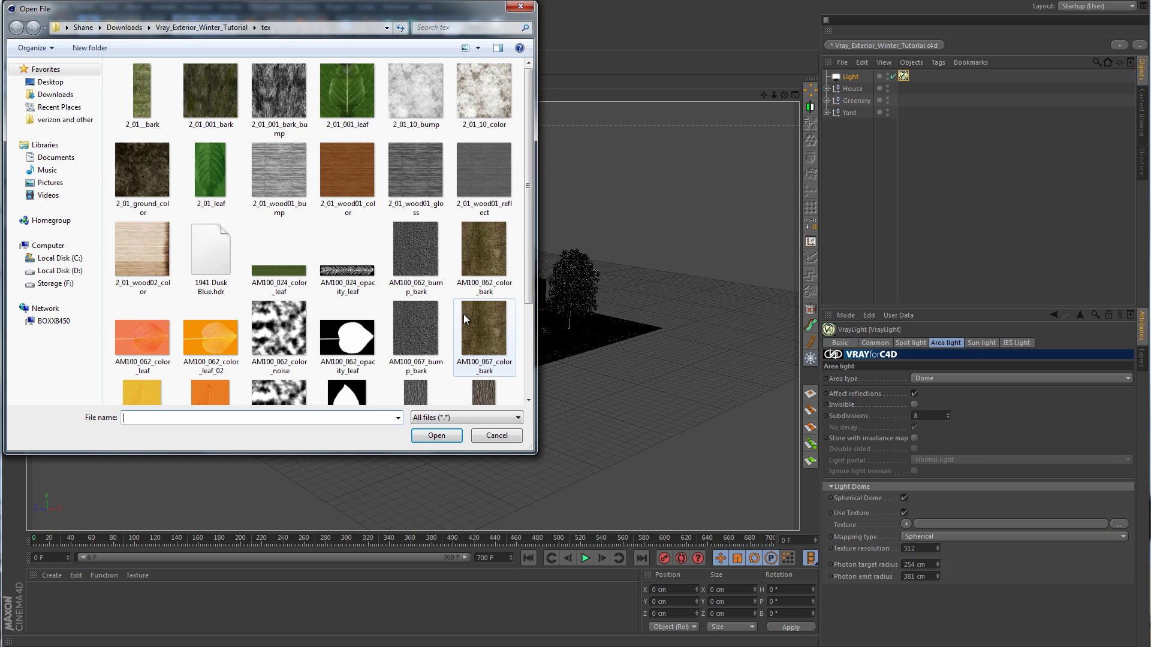
click(215, 253)
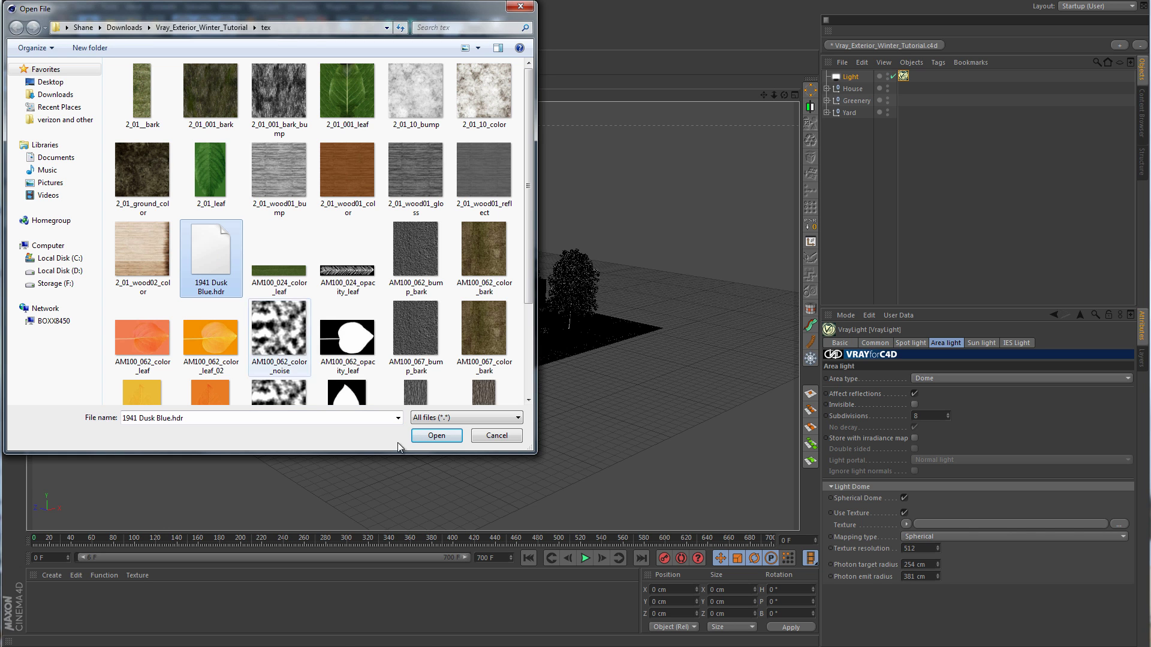
click(435, 439)
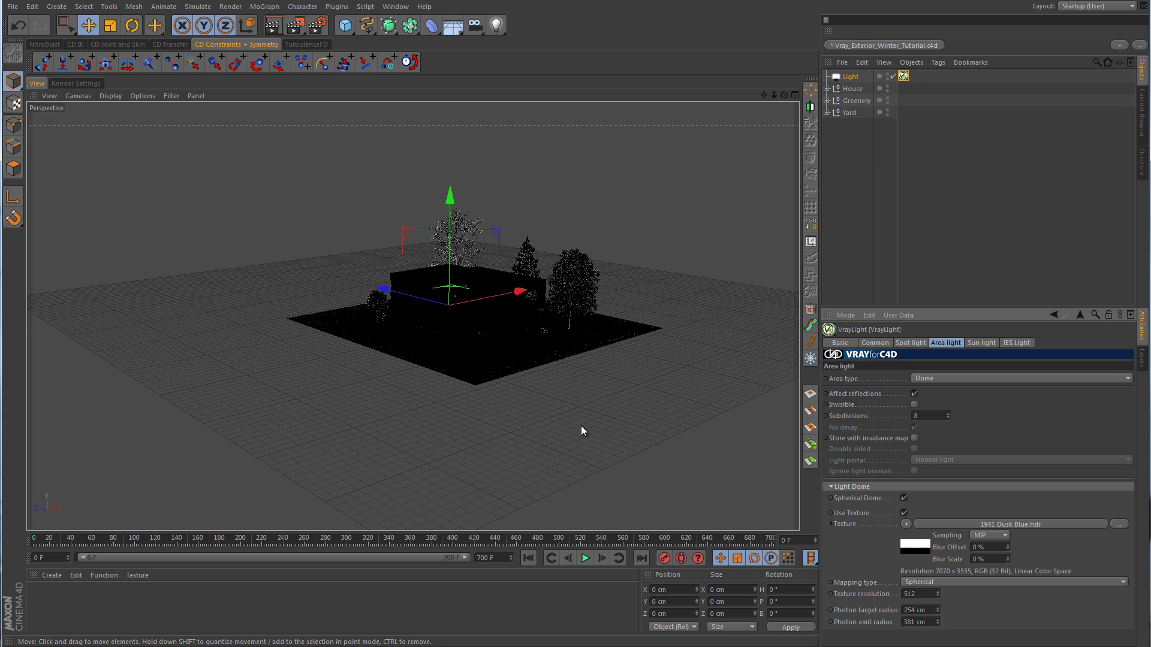
Uncheck Linear Workflow in Project Settings (Ctrl+D)
key(ctrl+d)
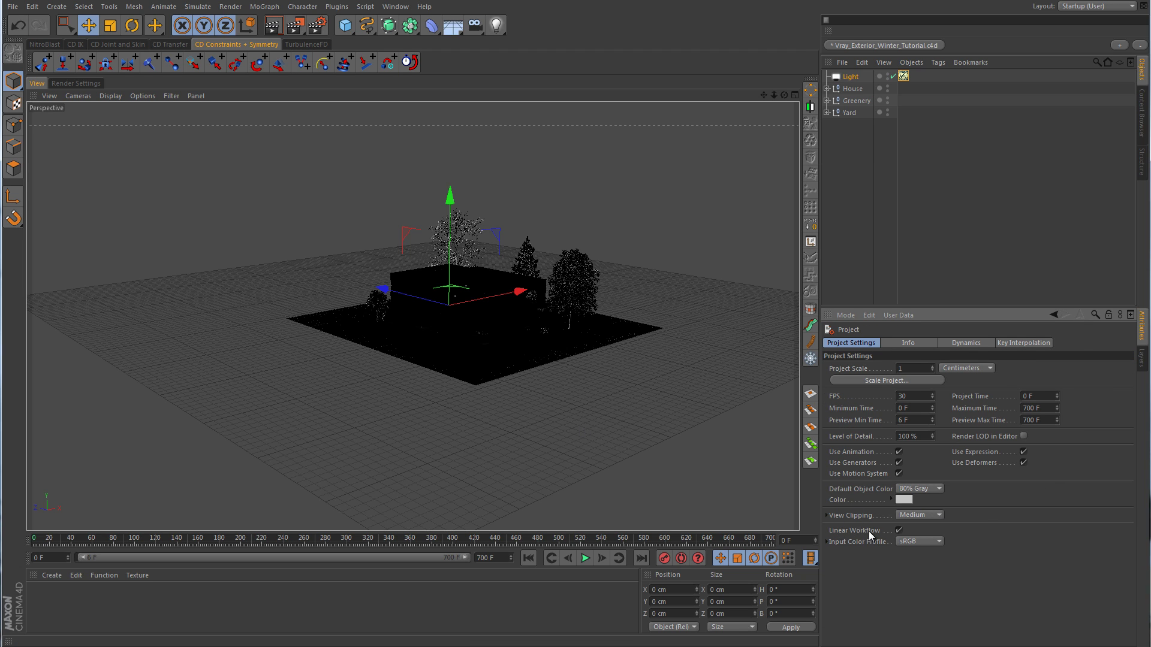
click(898, 530)
Set the VrayLight dome's Texture resolution to 1024
click(903, 77)
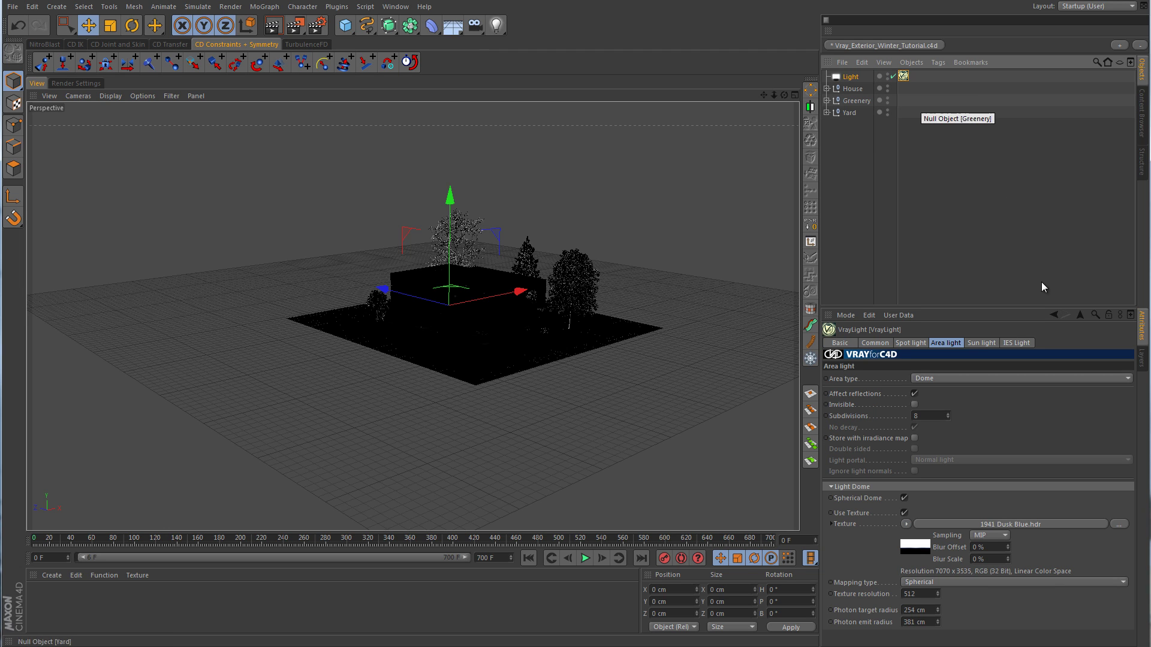
click(917, 593)
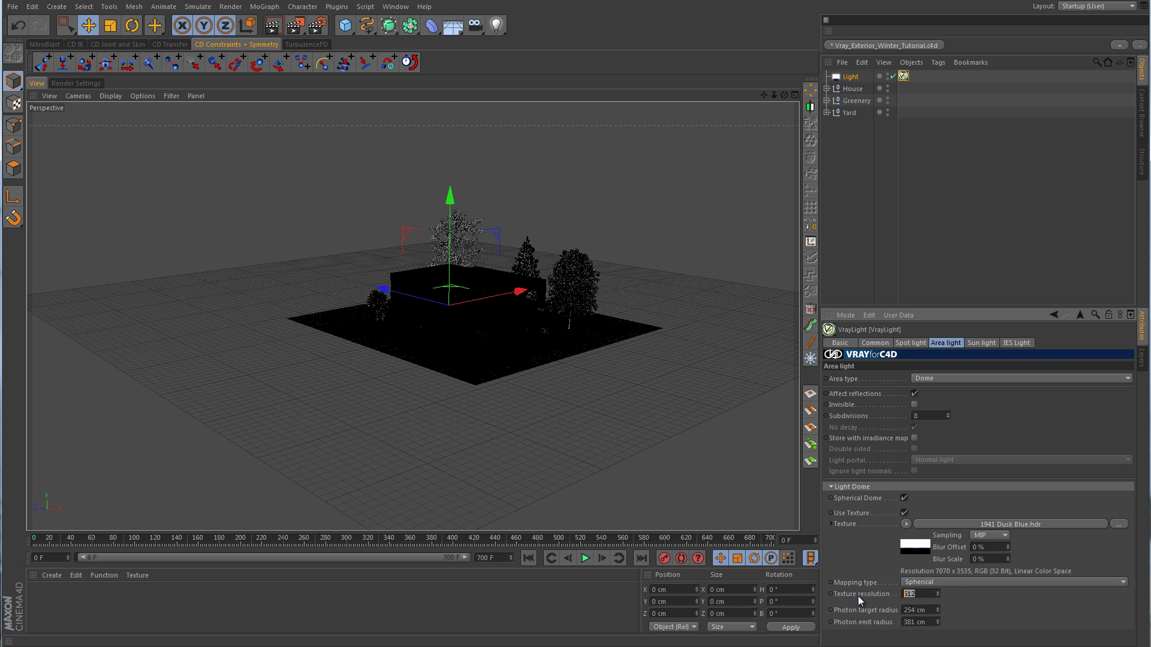
text(1024)
key(Return)
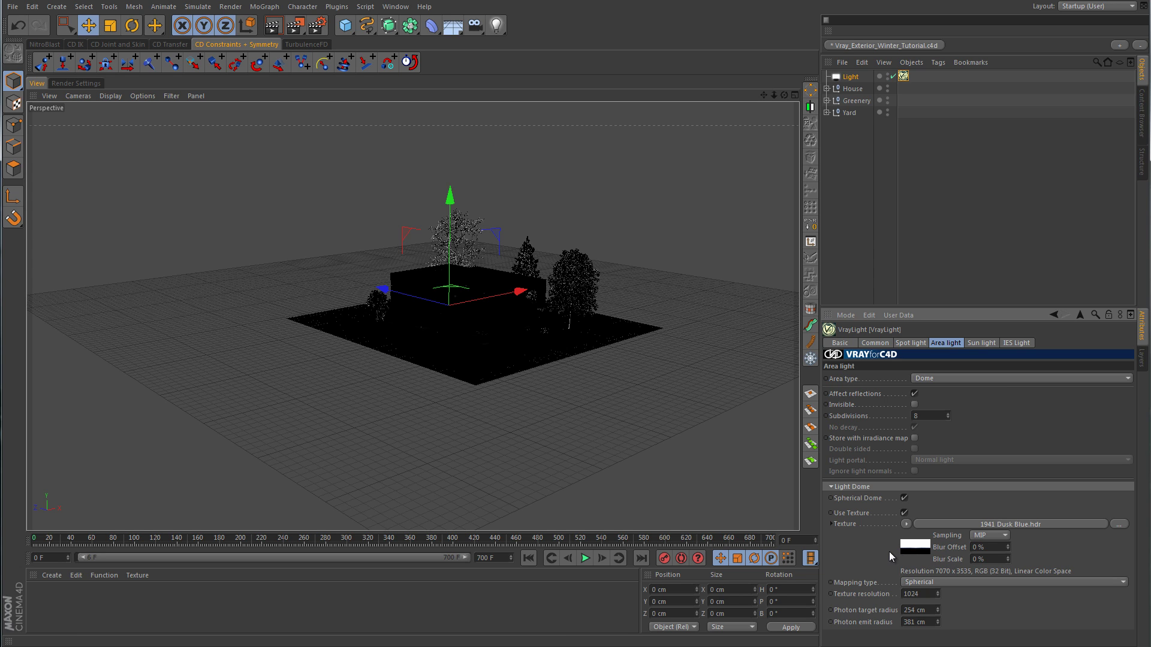
Set the 1941 Dusk Blue.hdr shader's Color Profile to sRGB and Exposure to -4.9
click(1029, 526)
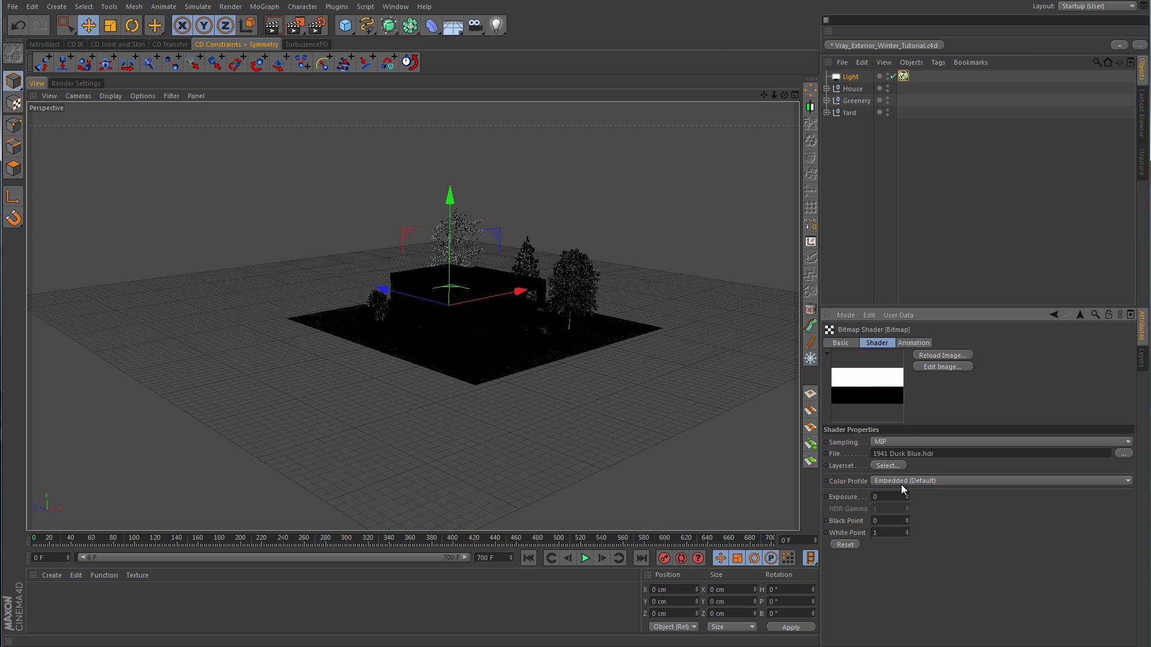
click(944, 482)
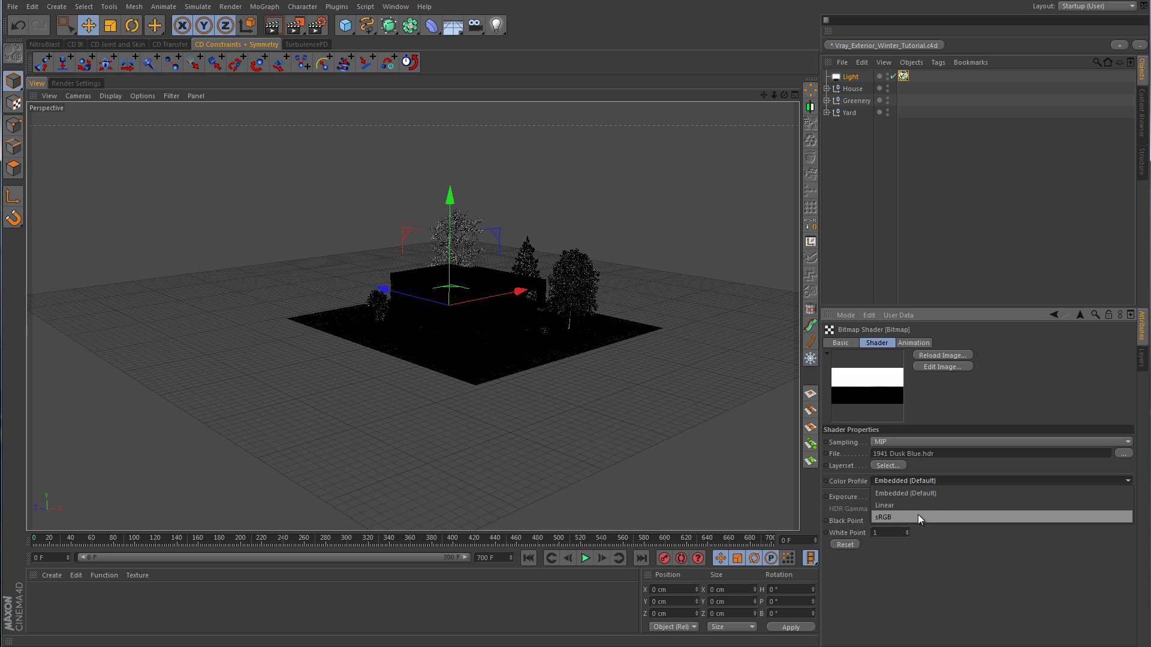
click(901, 515)
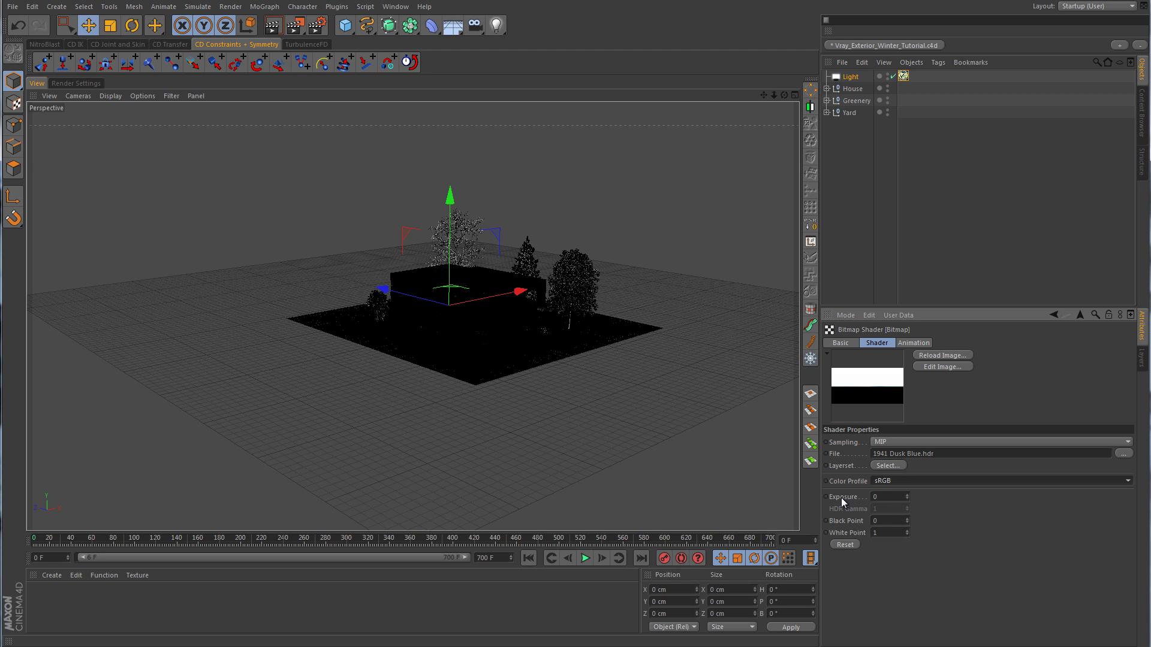
drag(908, 497, 907, 497)
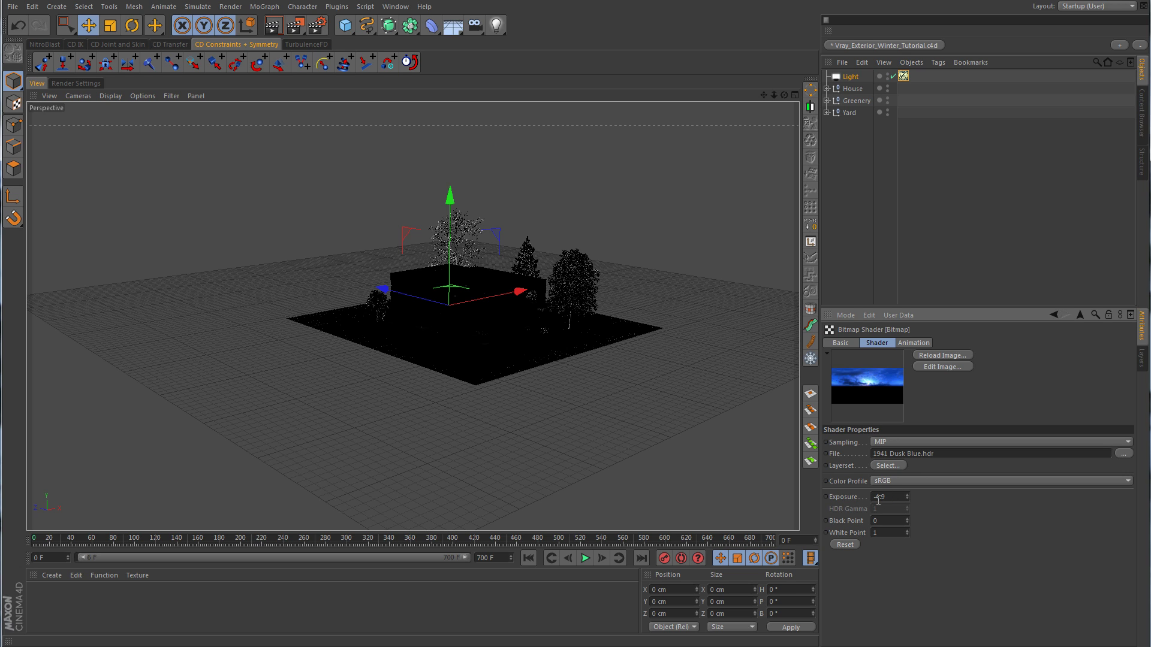
Wrap the dome's HDRI texture in a Filter shader and reset the bitmap Exposure to 0
click(1083, 315)
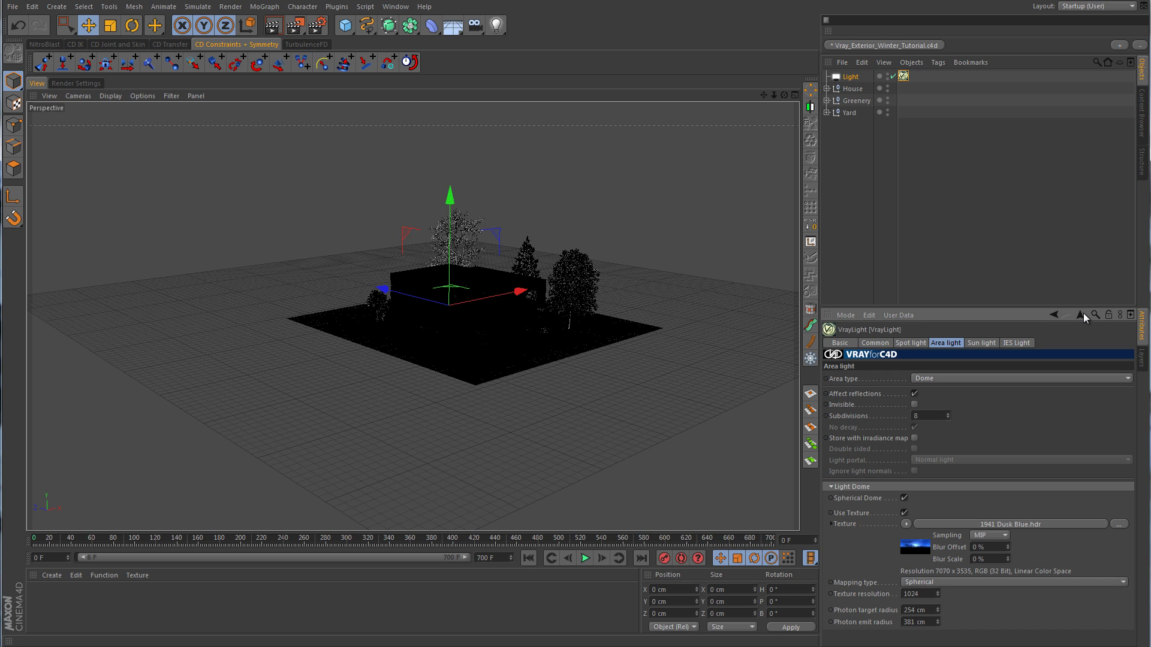
click(906, 524)
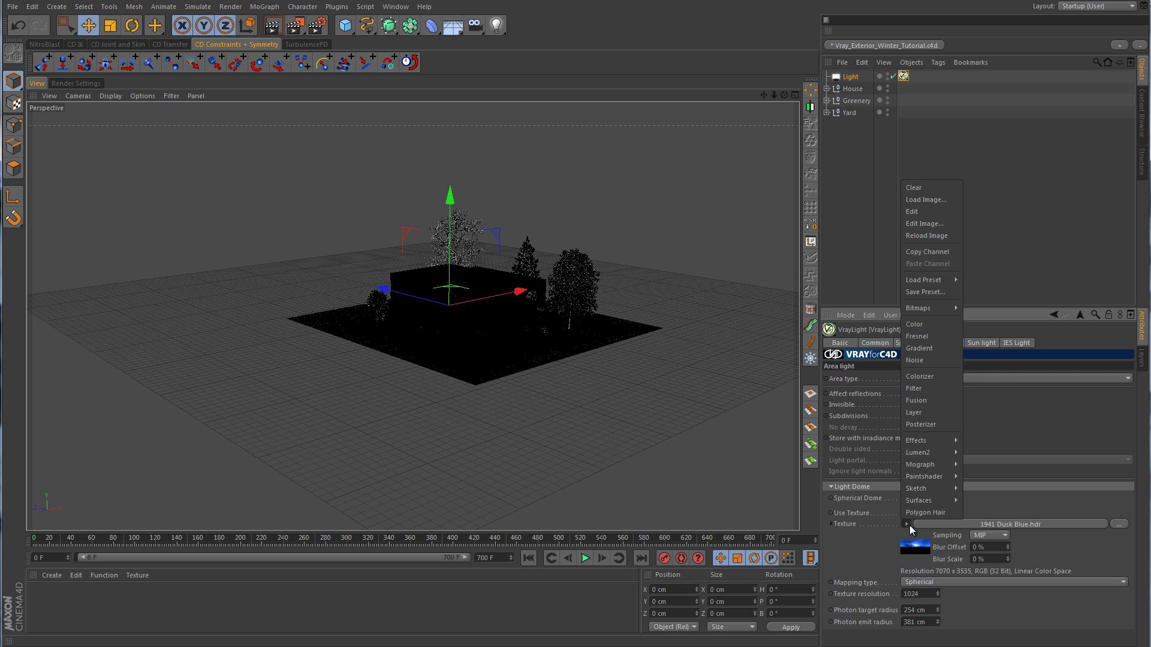
click(925, 391)
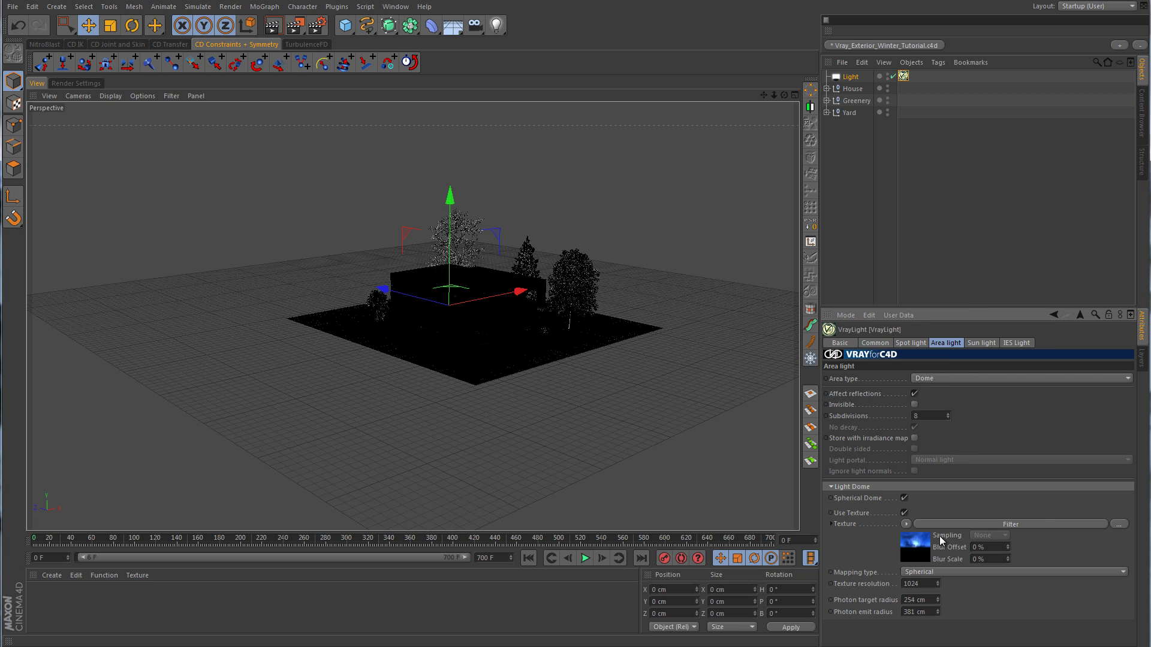
click(1013, 525)
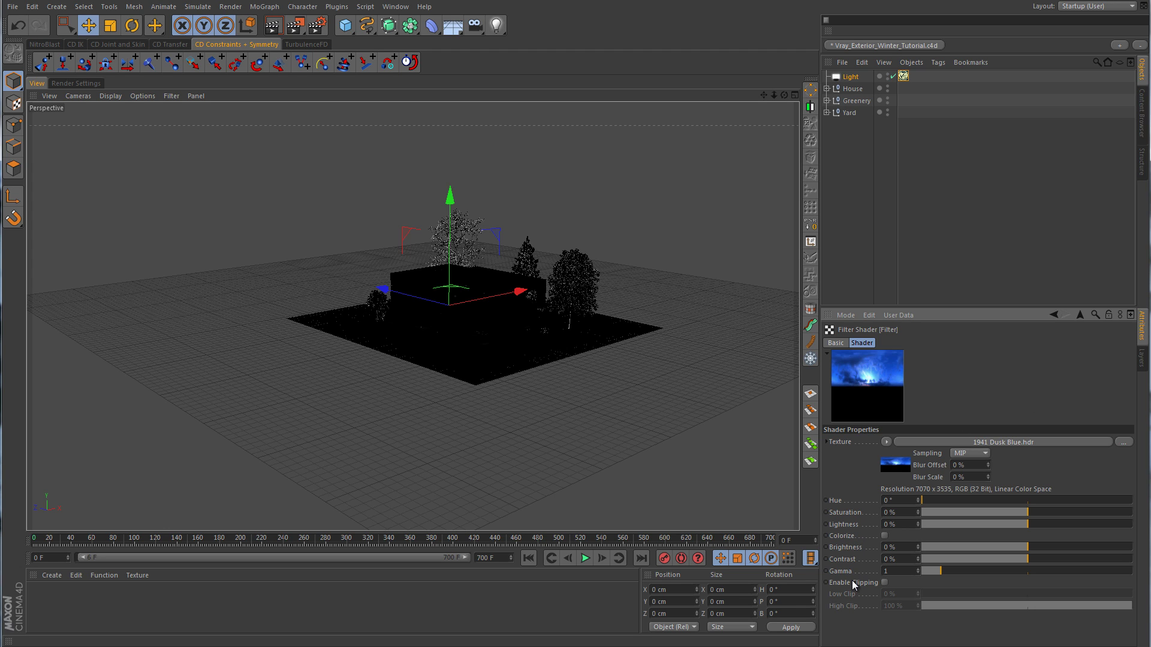
click(999, 441)
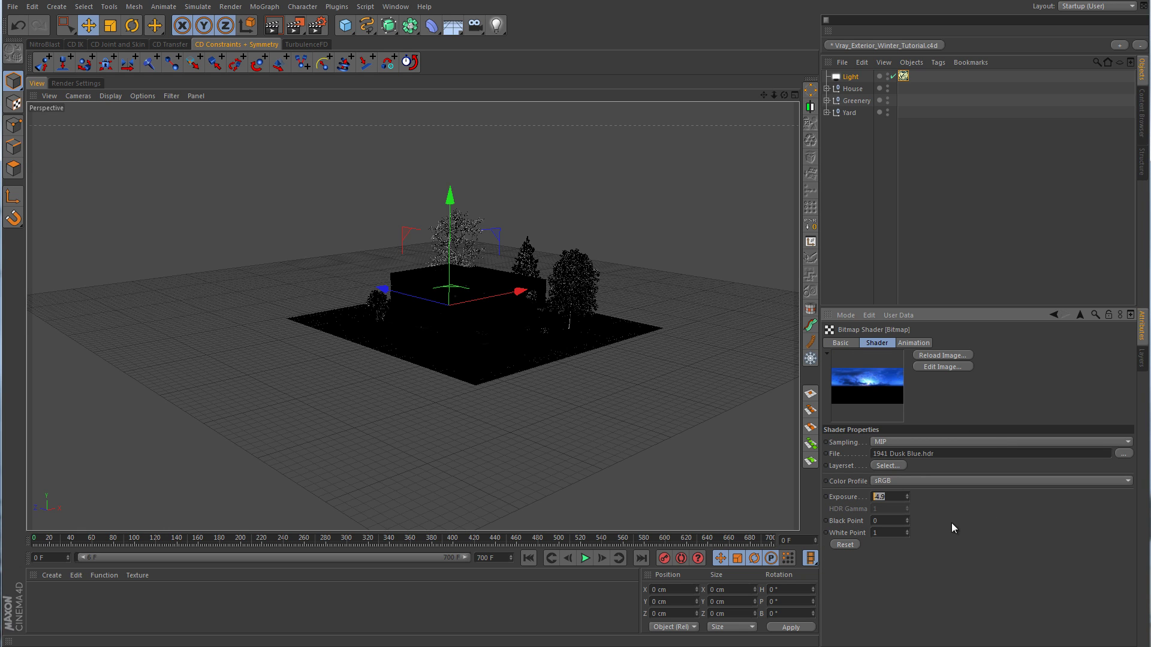
text(0)
key(Return)
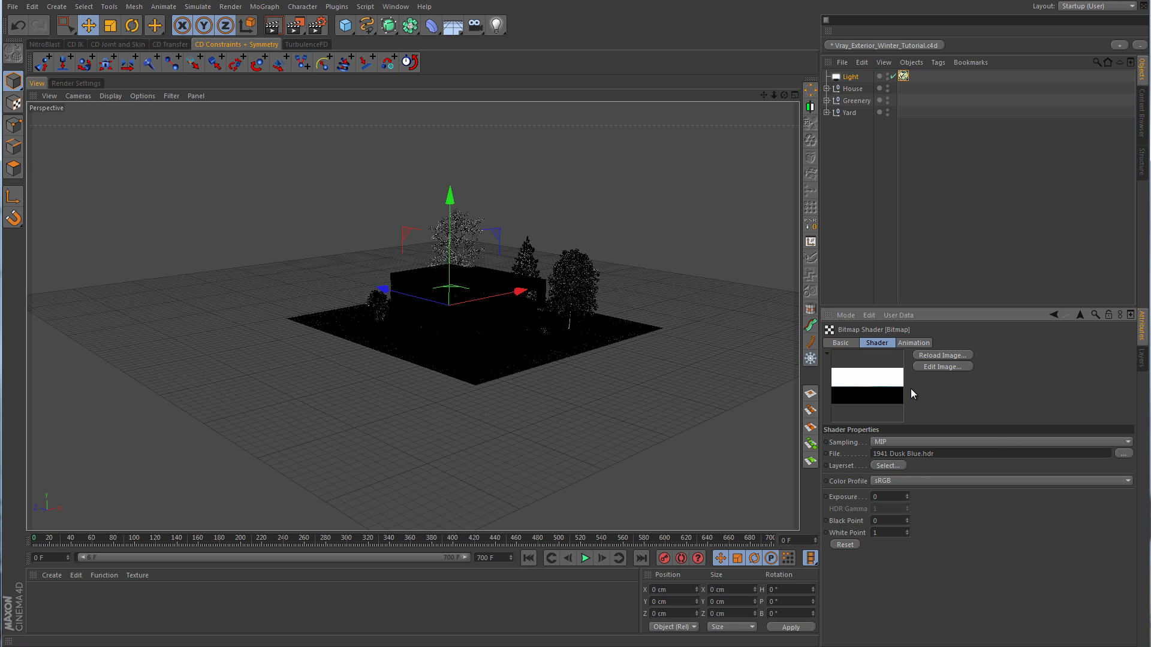
Set the Filter's Lightness to -97%
click(1079, 315)
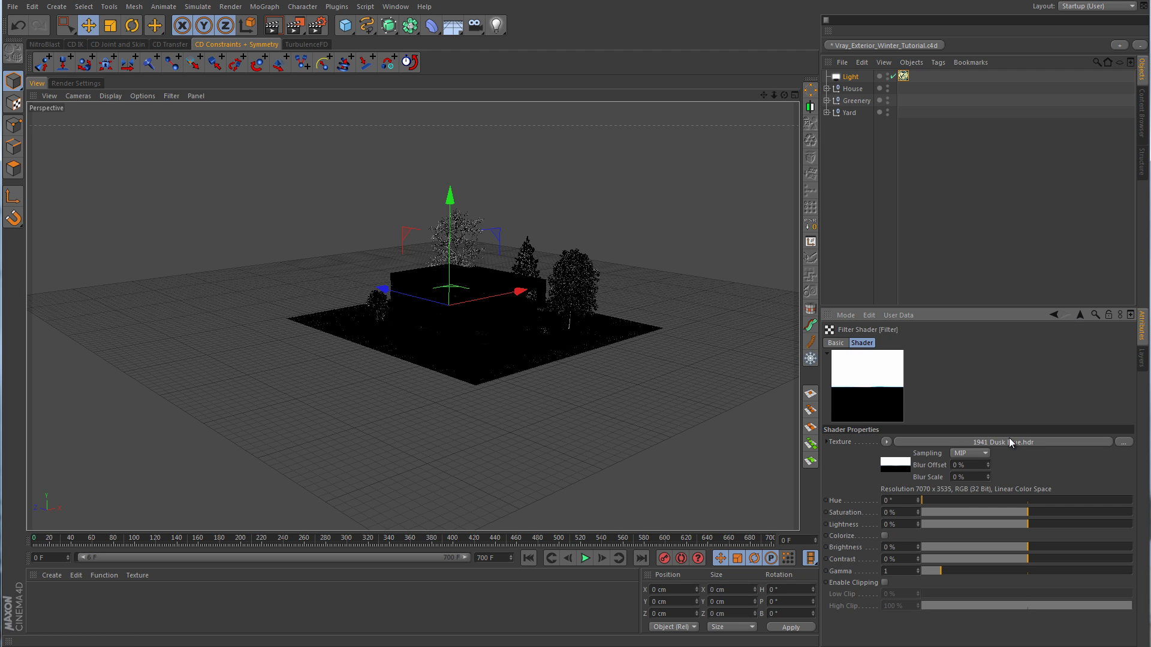
drag(930, 522, 918, 524)
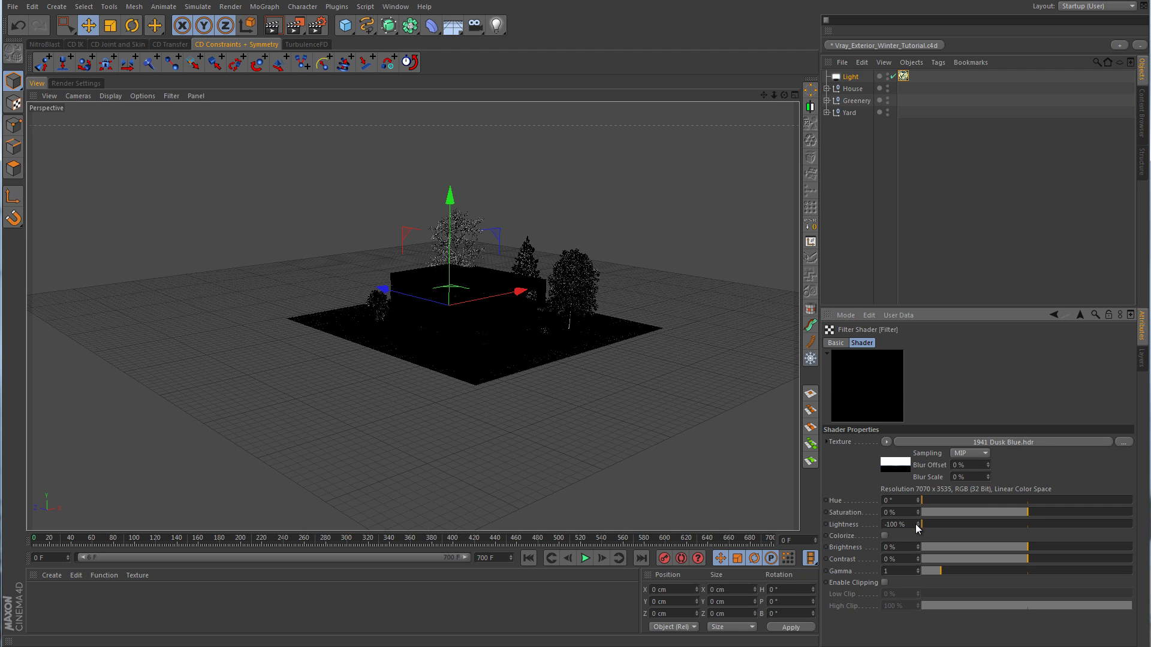
click(917, 522)
click(917, 523)
click(917, 523)
click(917, 523)
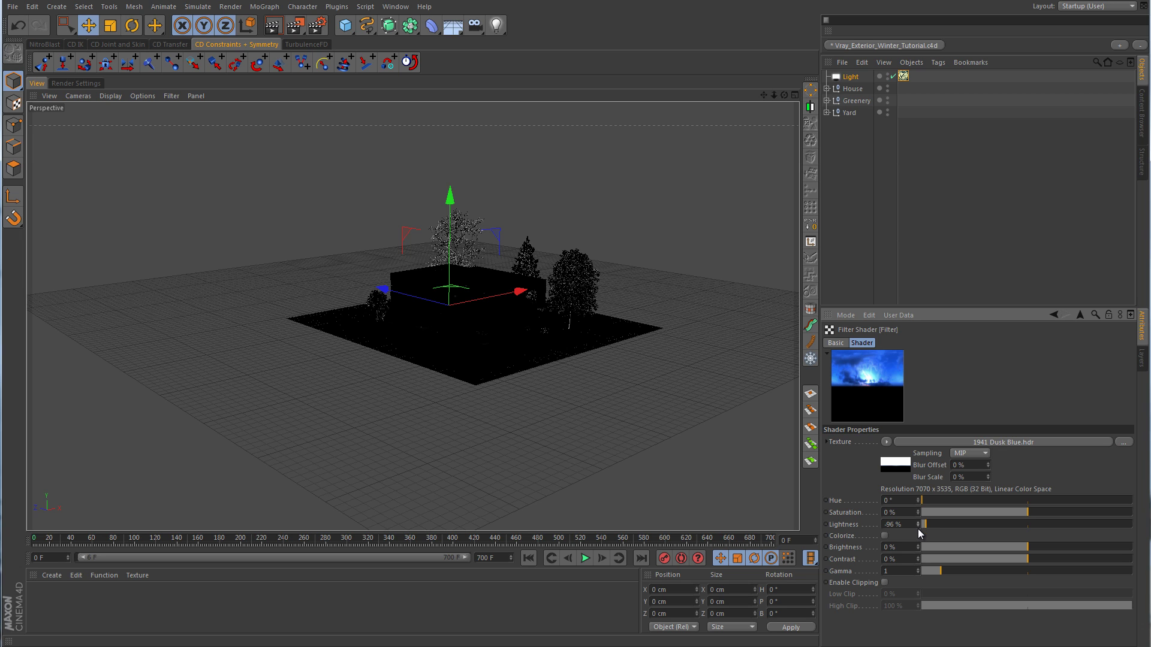
click(918, 527)
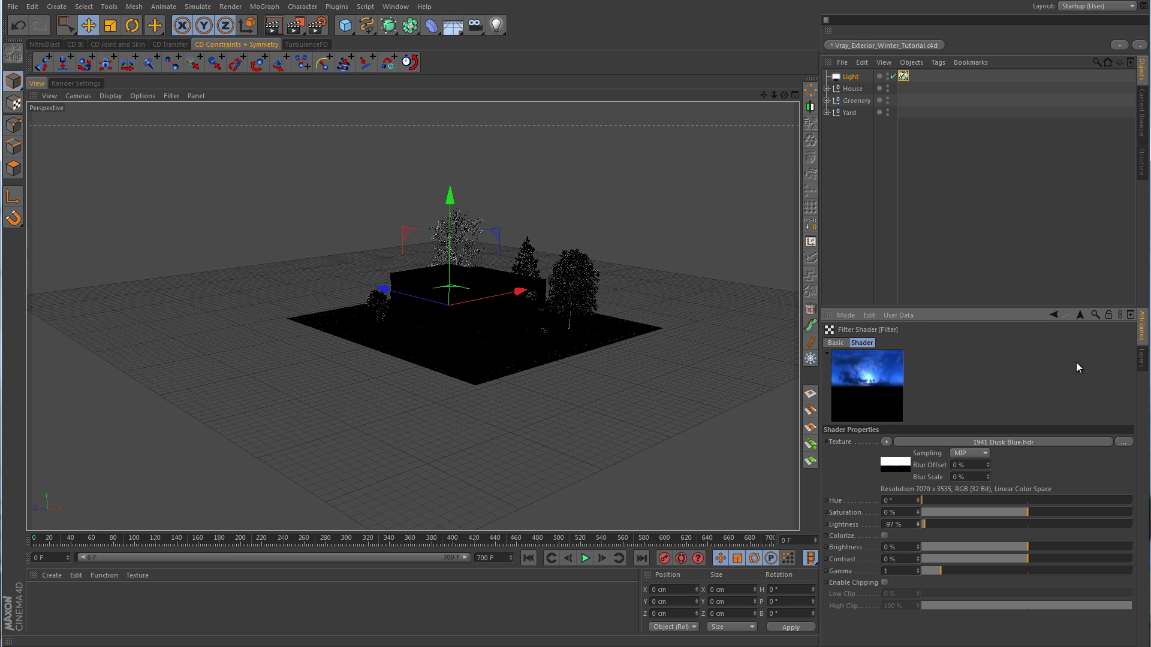
Undo the Filter back to the plain 1941 Dusk Blue.hdr shader and set Exposure to -4.9
key(ctrl+z)
key(ctrl+z)
key(ctrl+z)
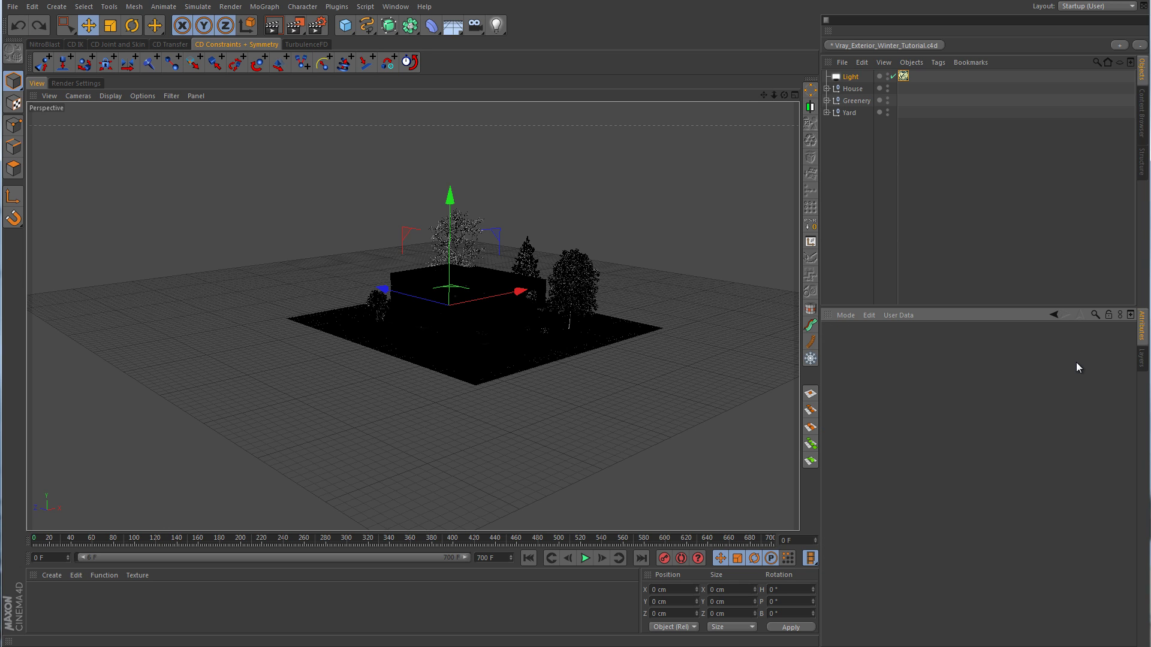
key(ctrl+y)
key(ctrl+y)
key(ctrl+y)
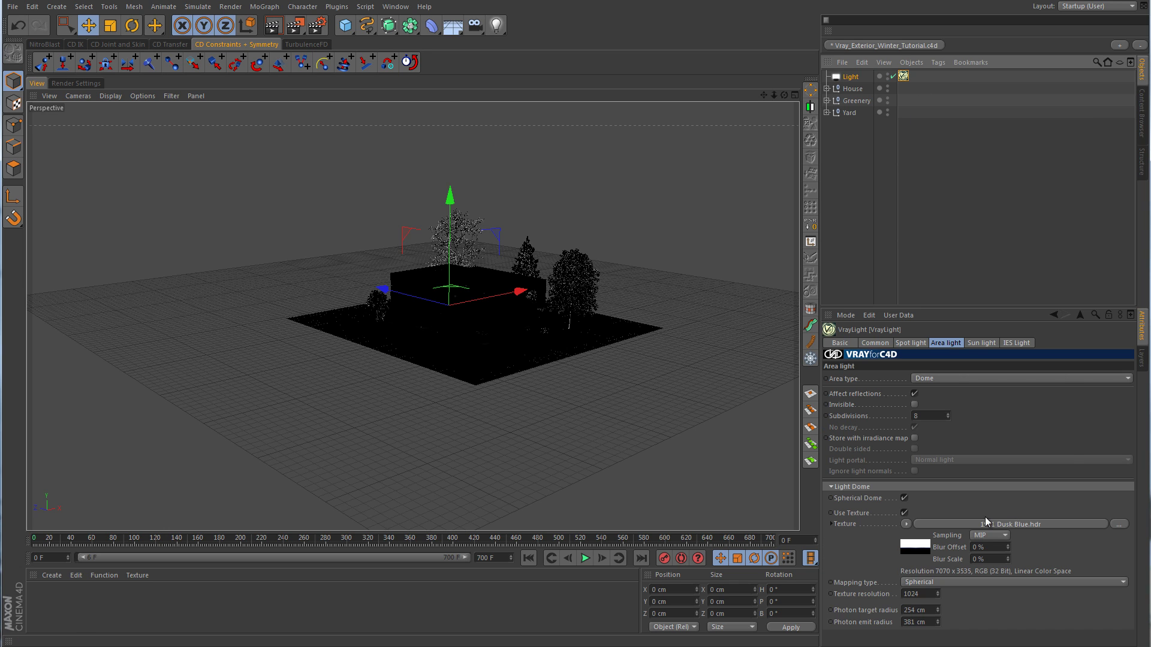
click(997, 523)
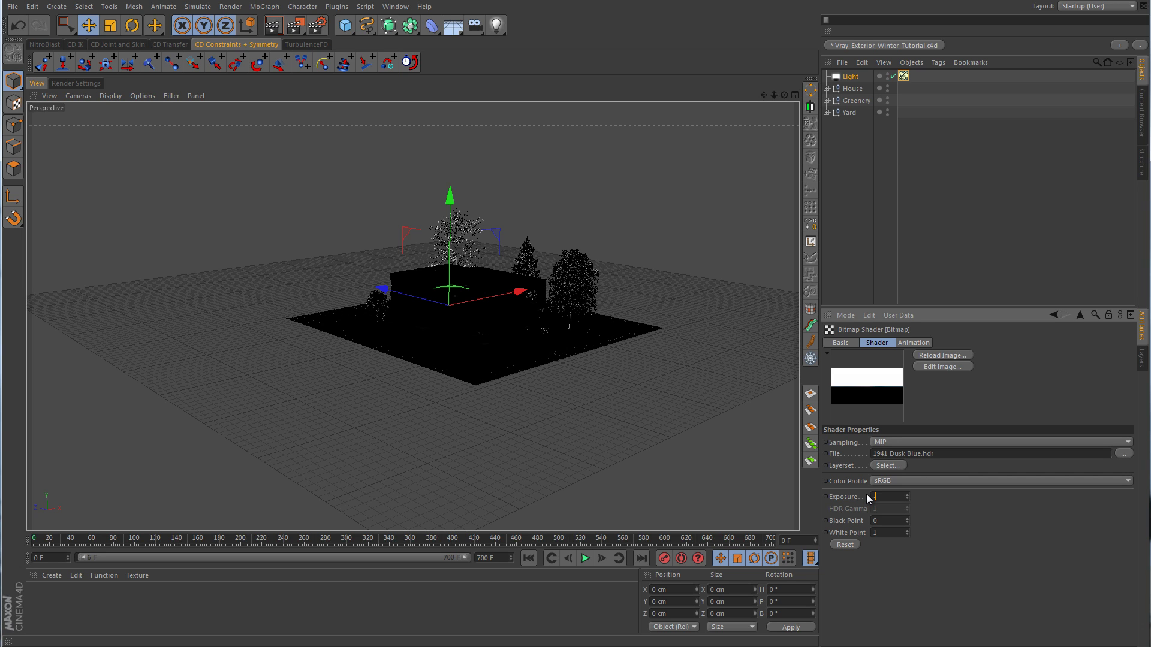
text(-4.9)
key(Return)
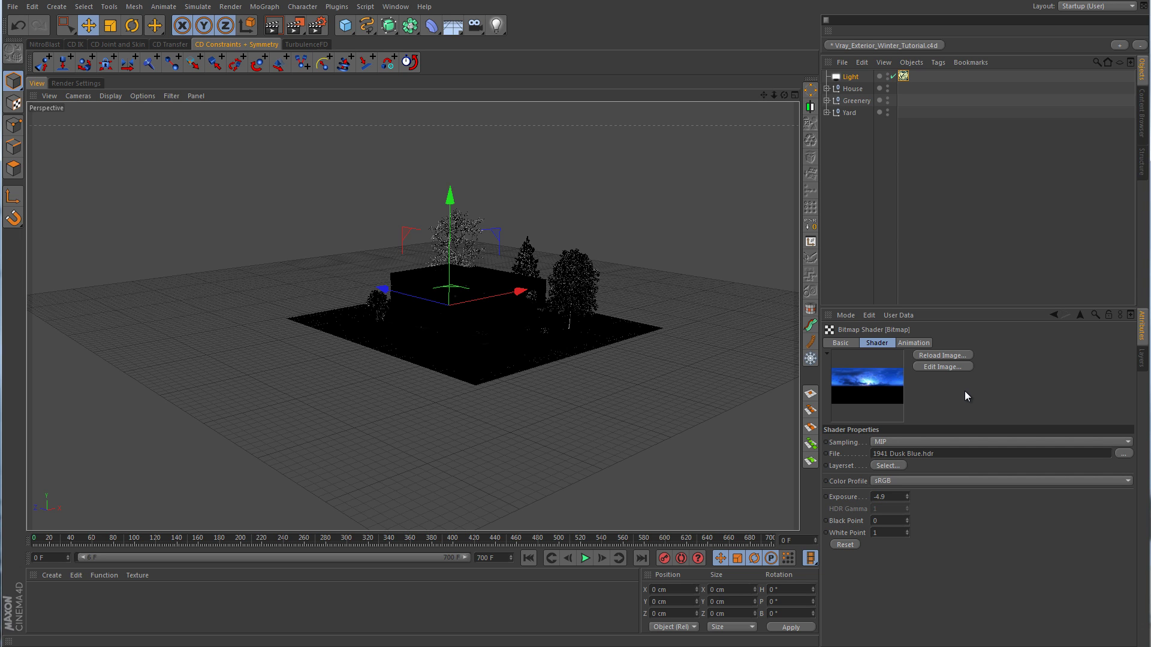
Switch the renderer to VrayBridge and lower antialiasing Max subdivision from 4 to 2
click(75, 83)
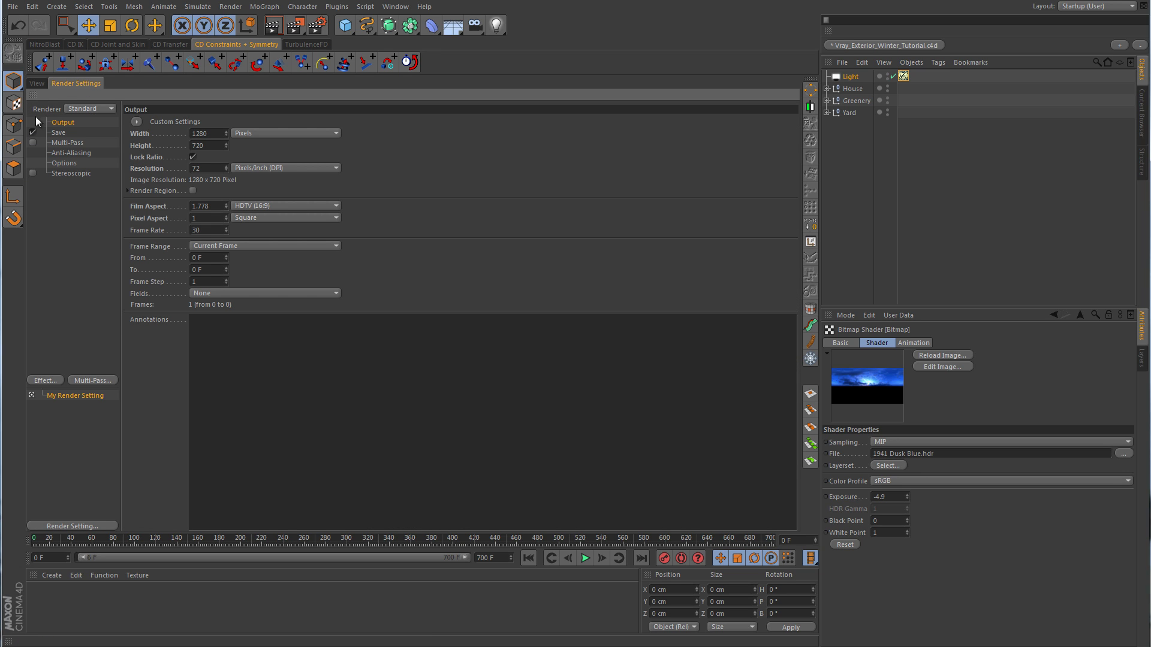
click(103, 108)
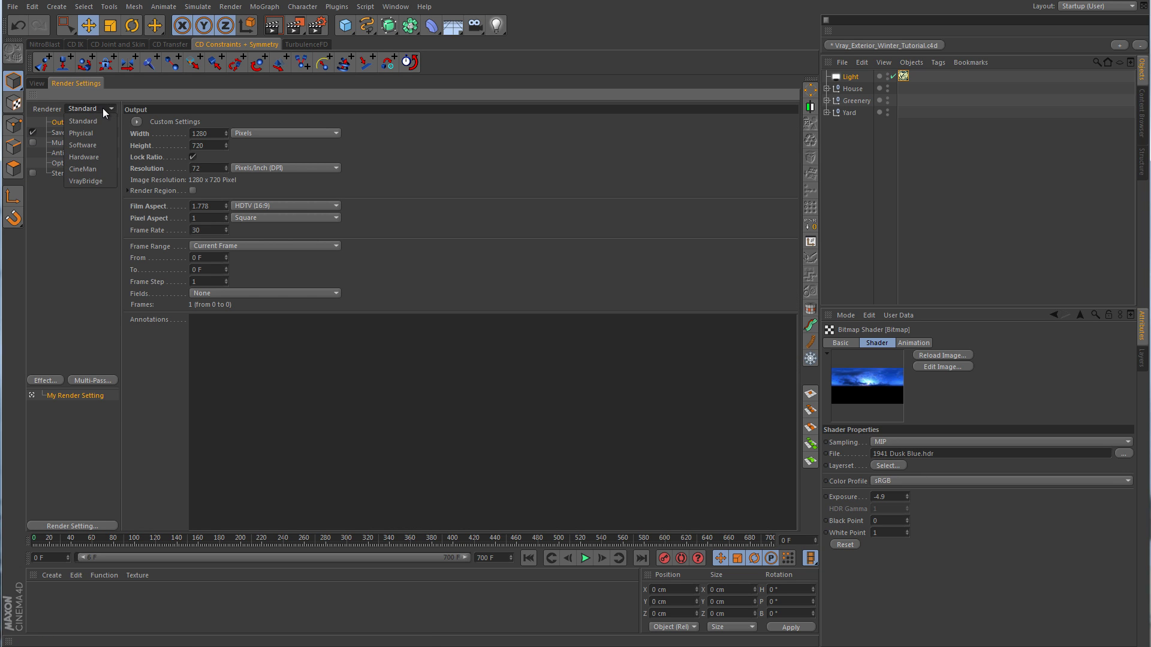
click(95, 178)
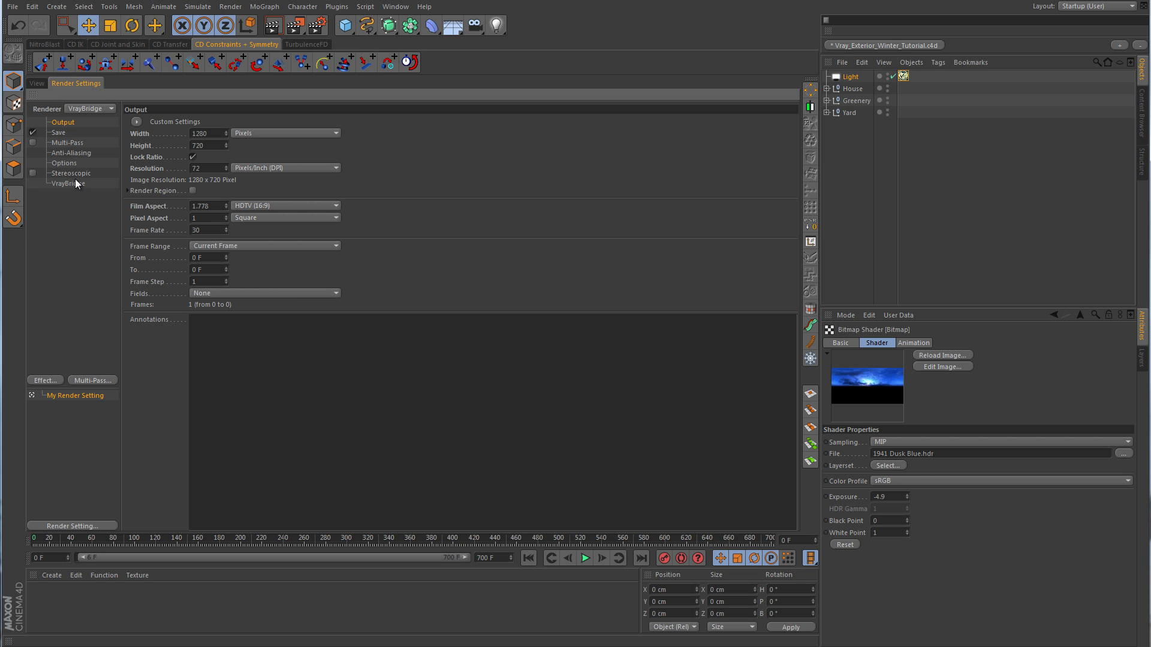
click(67, 181)
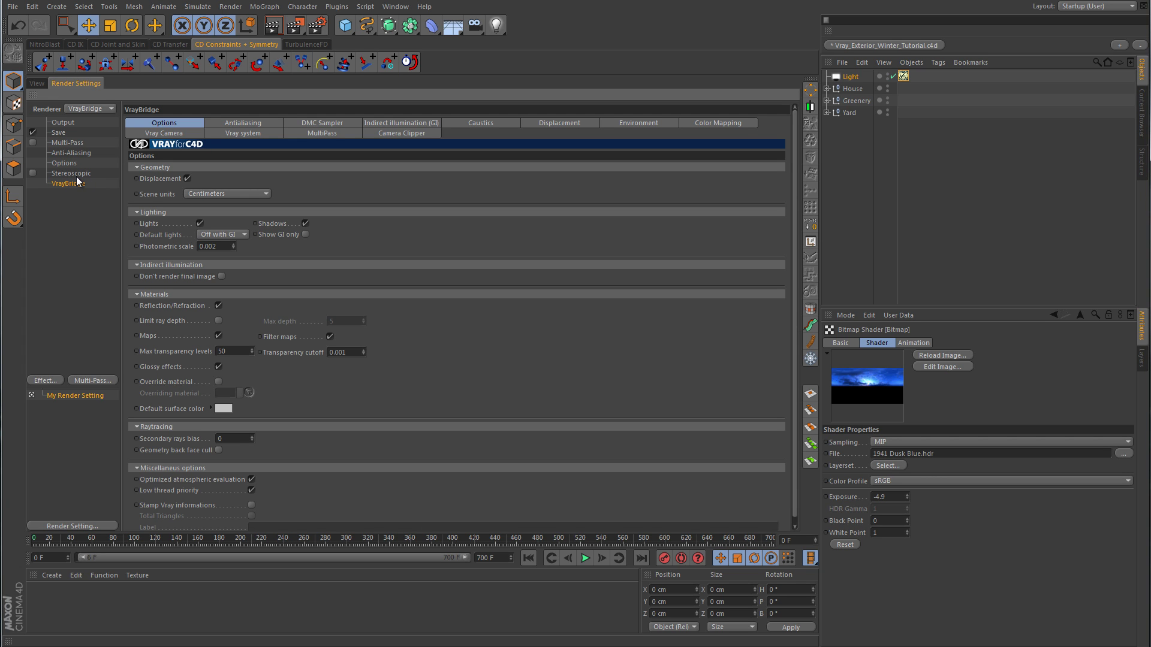
click(247, 123)
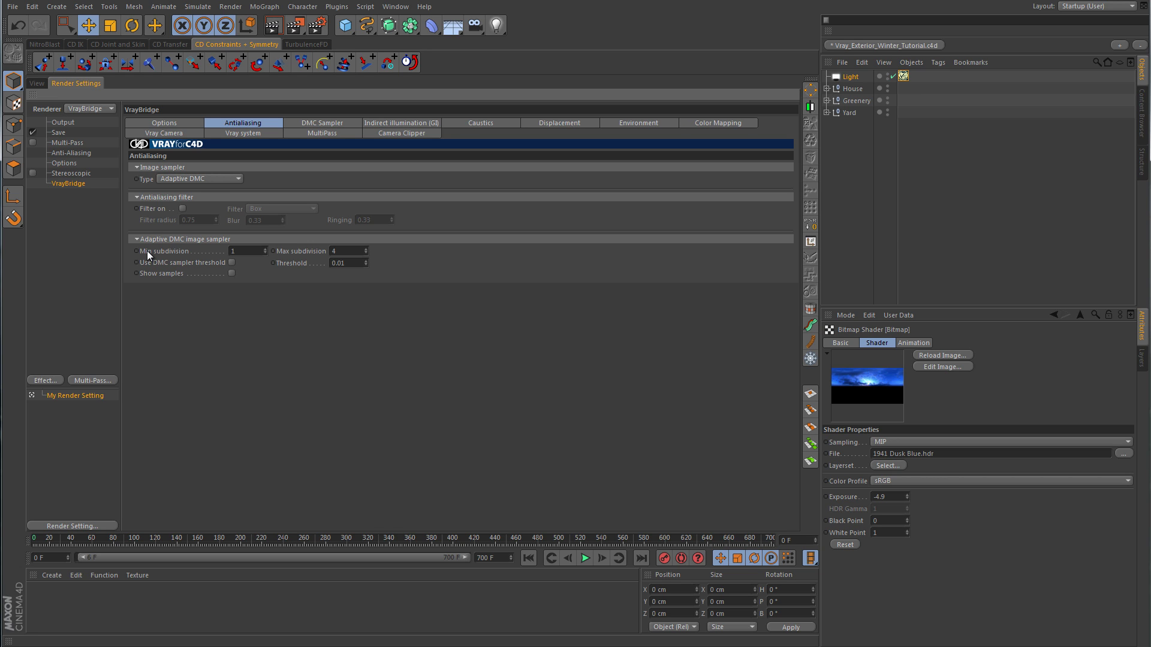
click(366, 254)
click(366, 255)
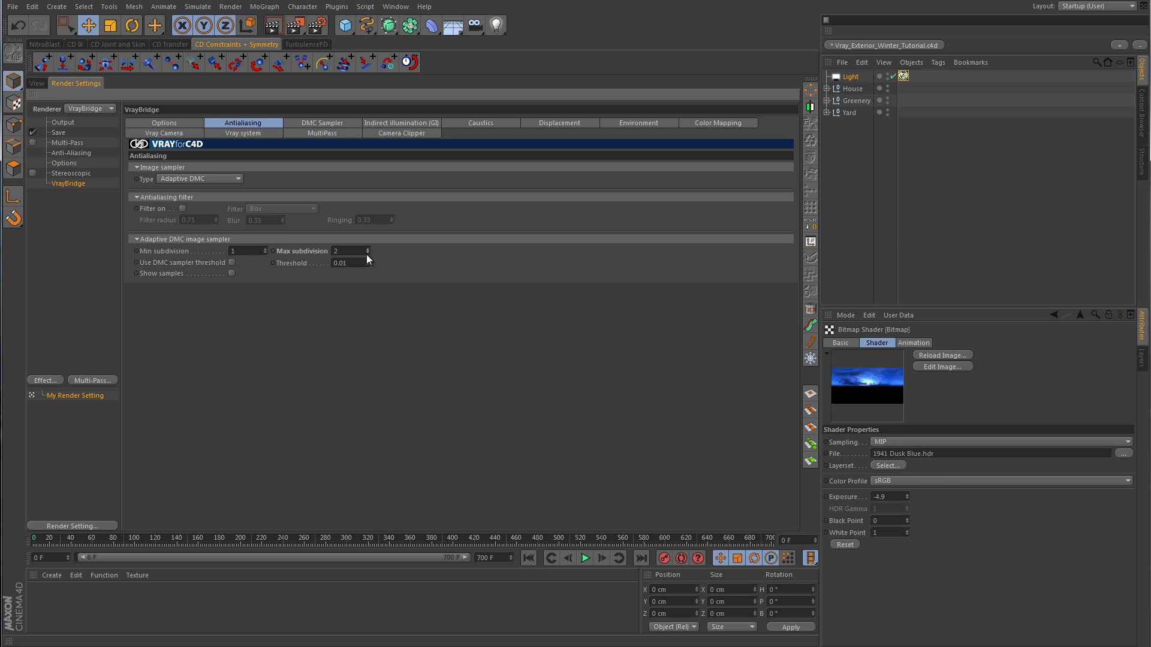
Set the V-Ray Color Mapping type to Exponential
click(717, 124)
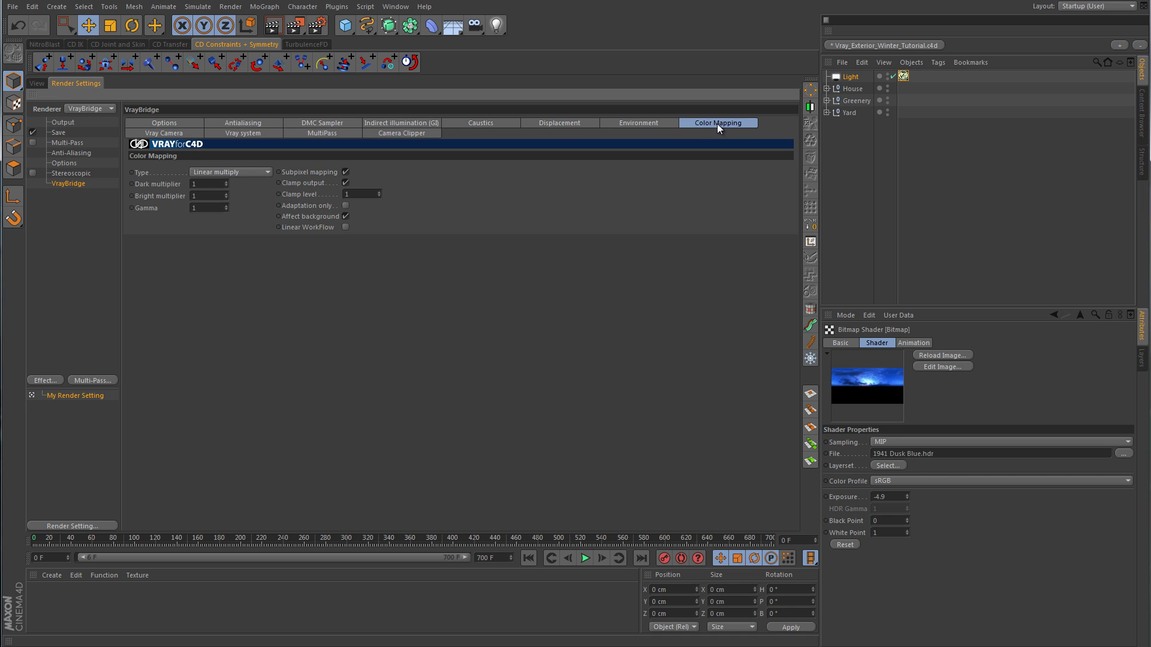
click(260, 173)
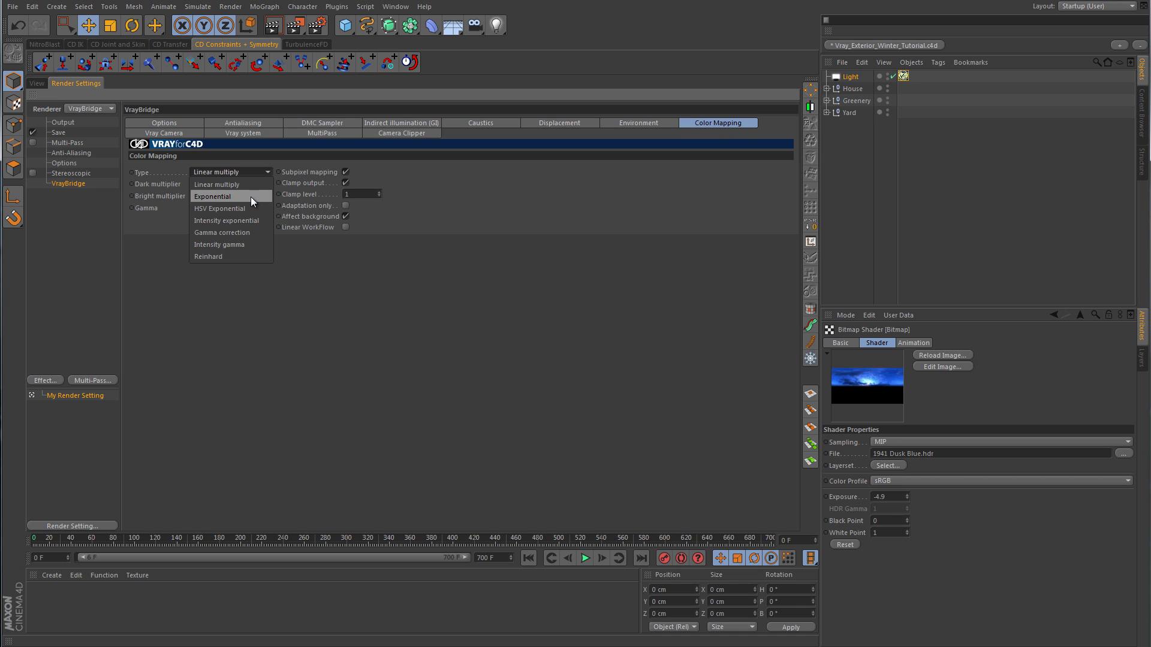
click(251, 197)
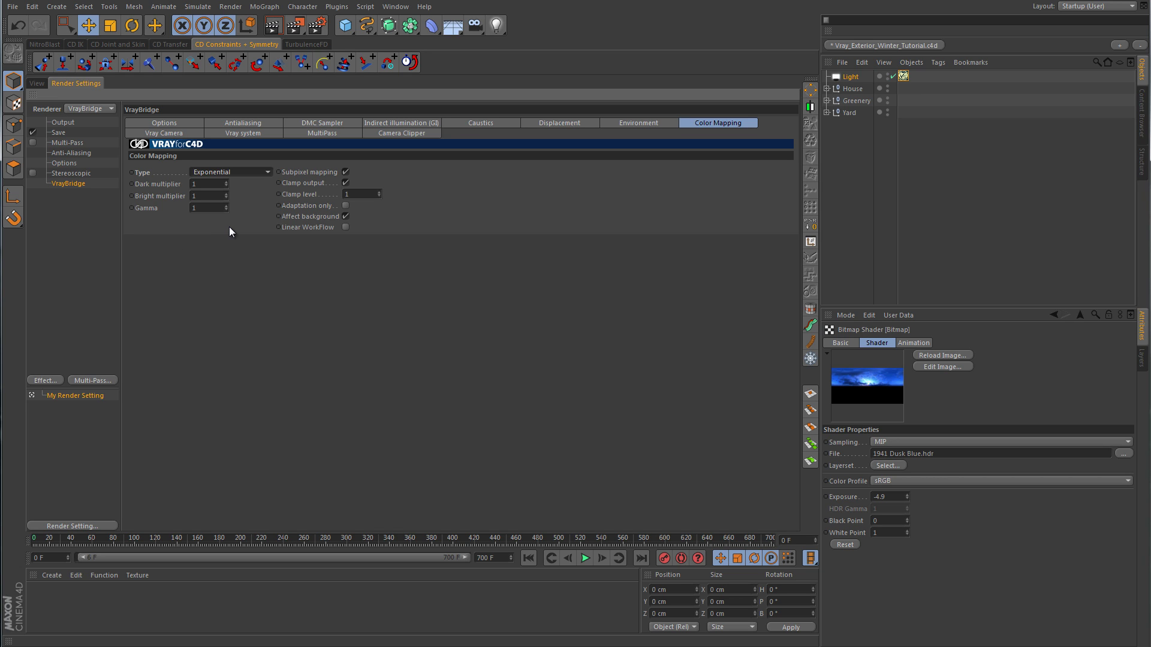
Show the V-Ray Indirect Illumination (GI) page, with GI Presets currently CUSTOM
click(388, 122)
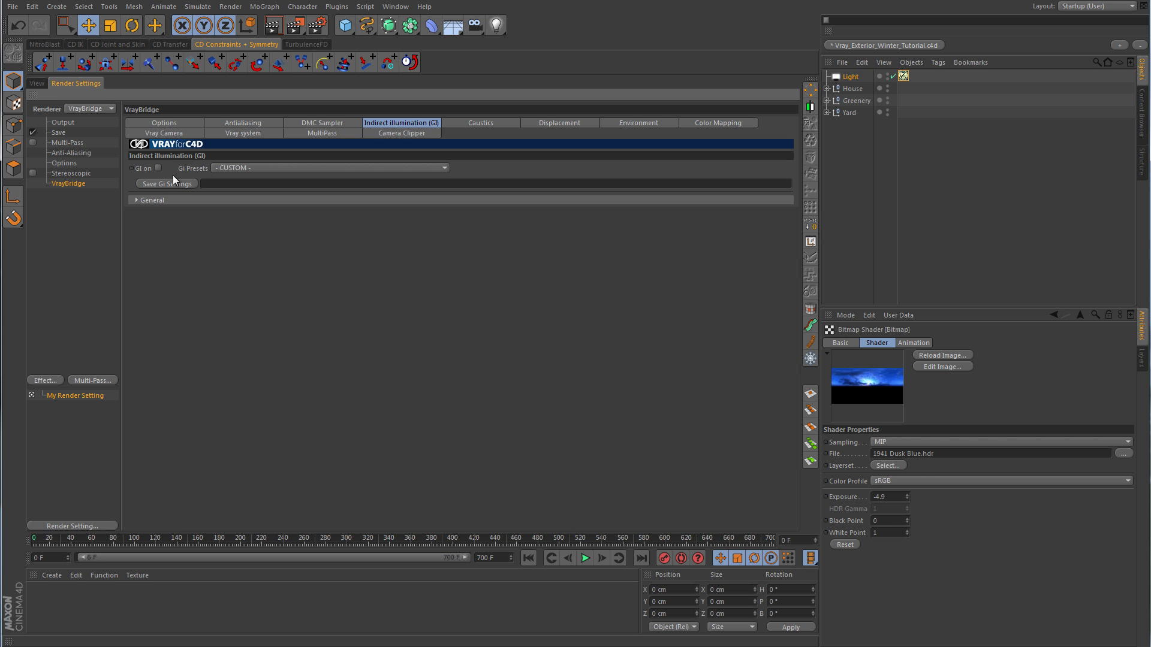
Hide the dome light in the viewport and test-render a region over the house
click(35, 84)
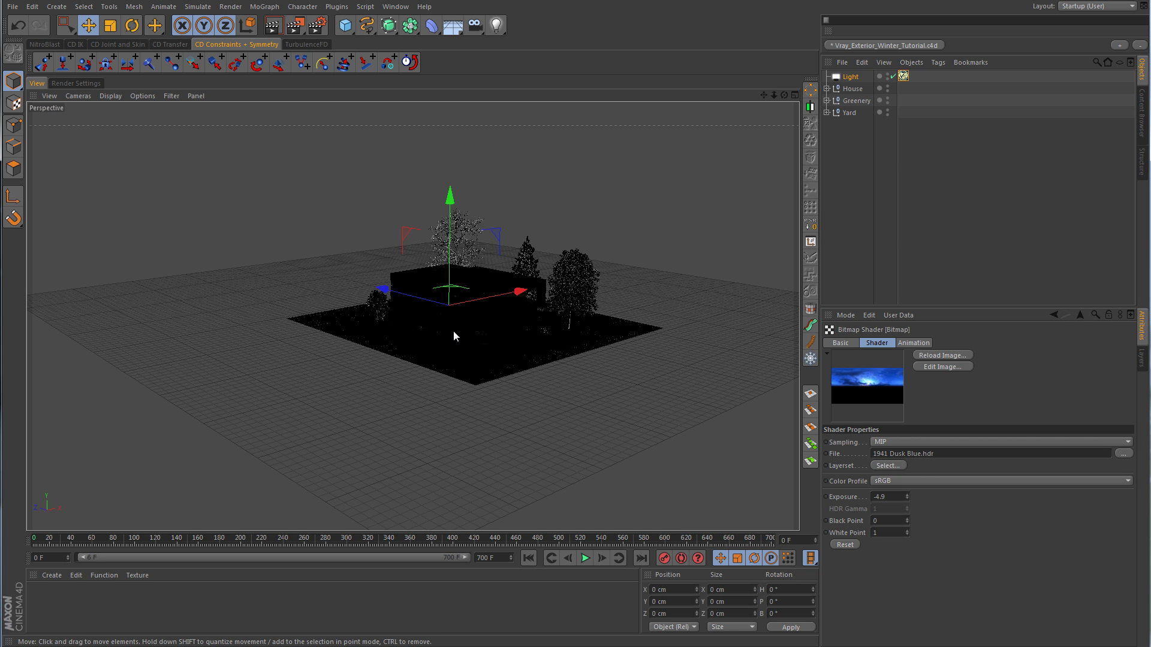
alt+right_drag(483, 331, 526, 326)
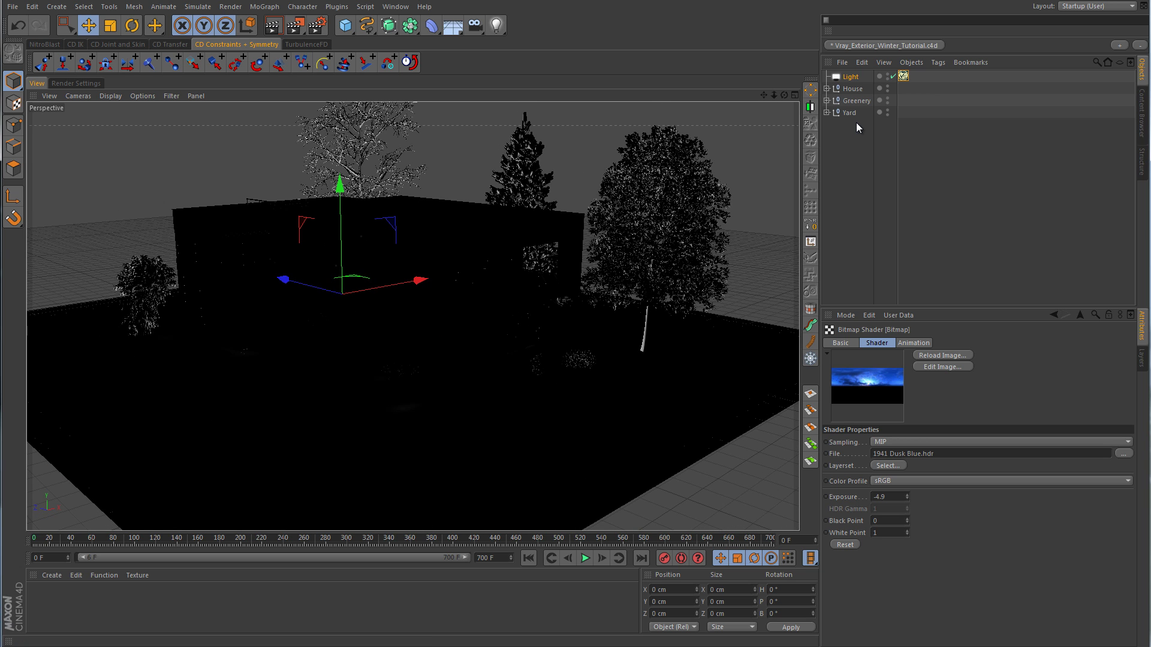
click(903, 75)
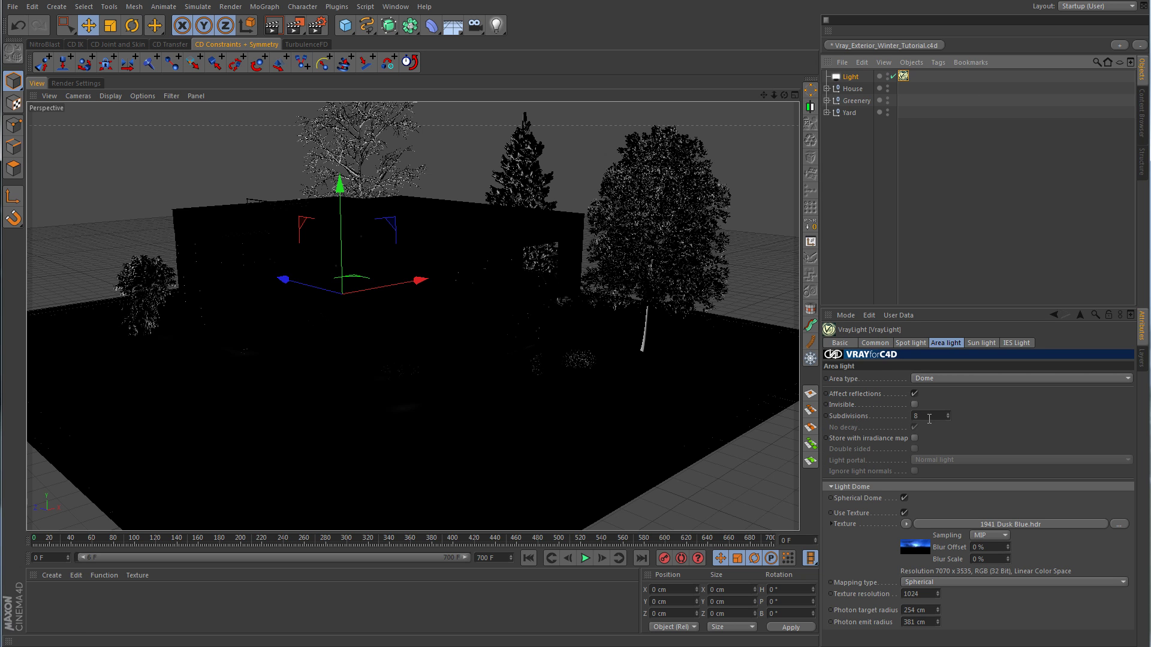
click(887, 76)
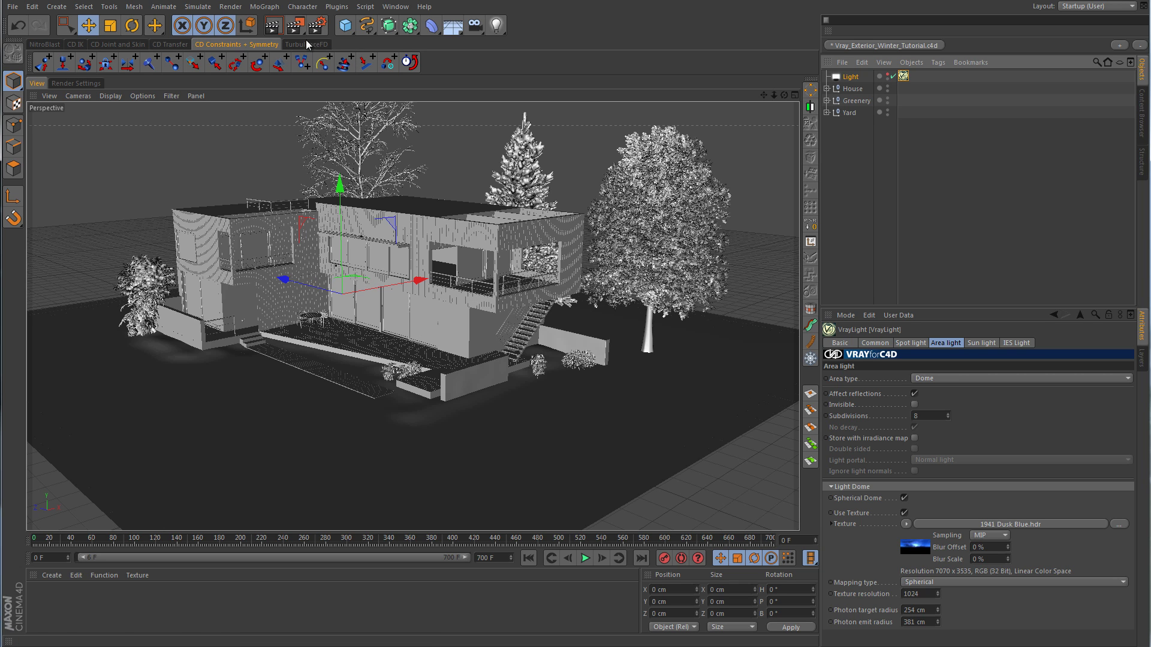
drag(295, 28, 336, 42)
drag(395, 238, 565, 416)
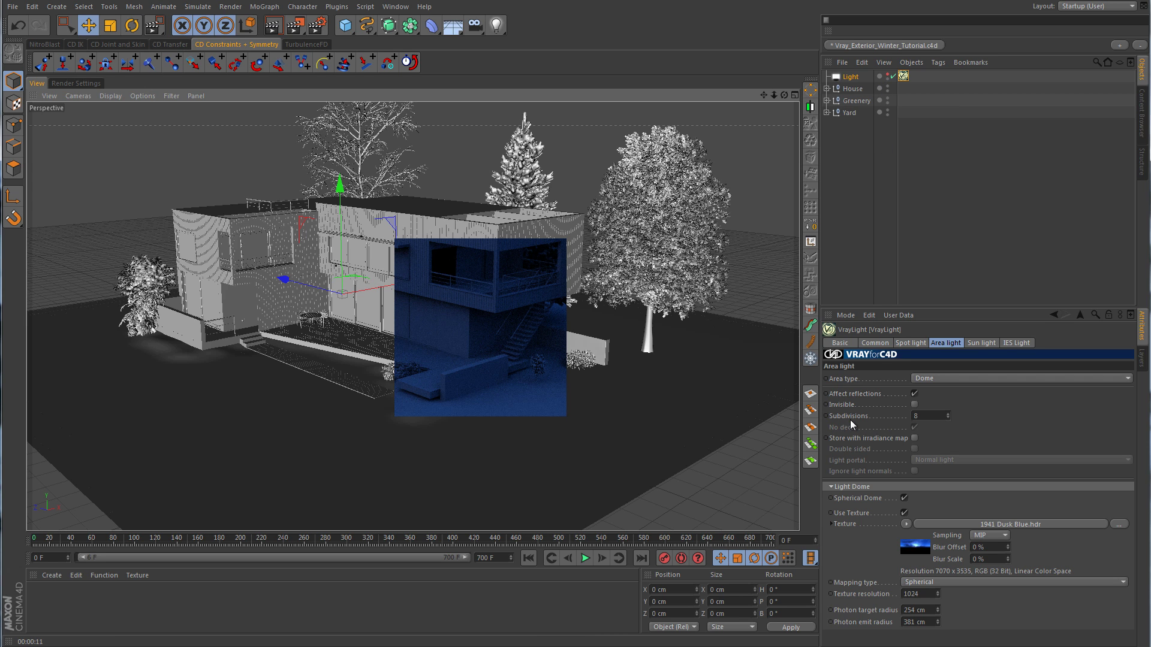
Raise the dome light's subdivisions from 8 to 64
drag(928, 418, 908, 418)
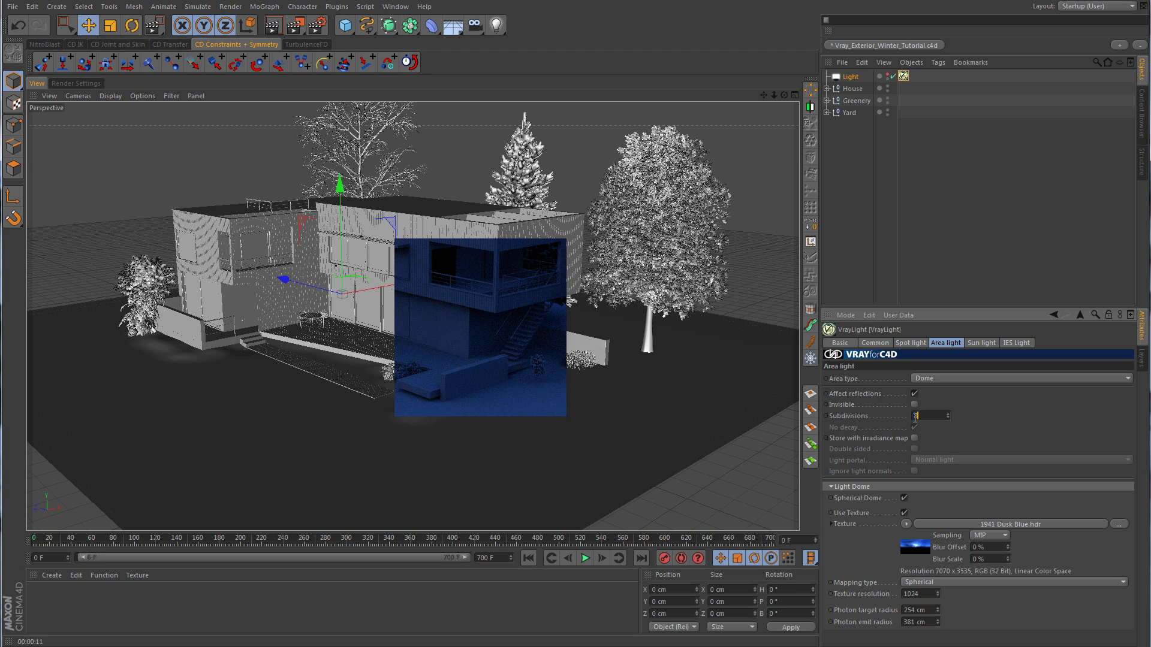
key(BackSpace)
text(64)
key(Return)
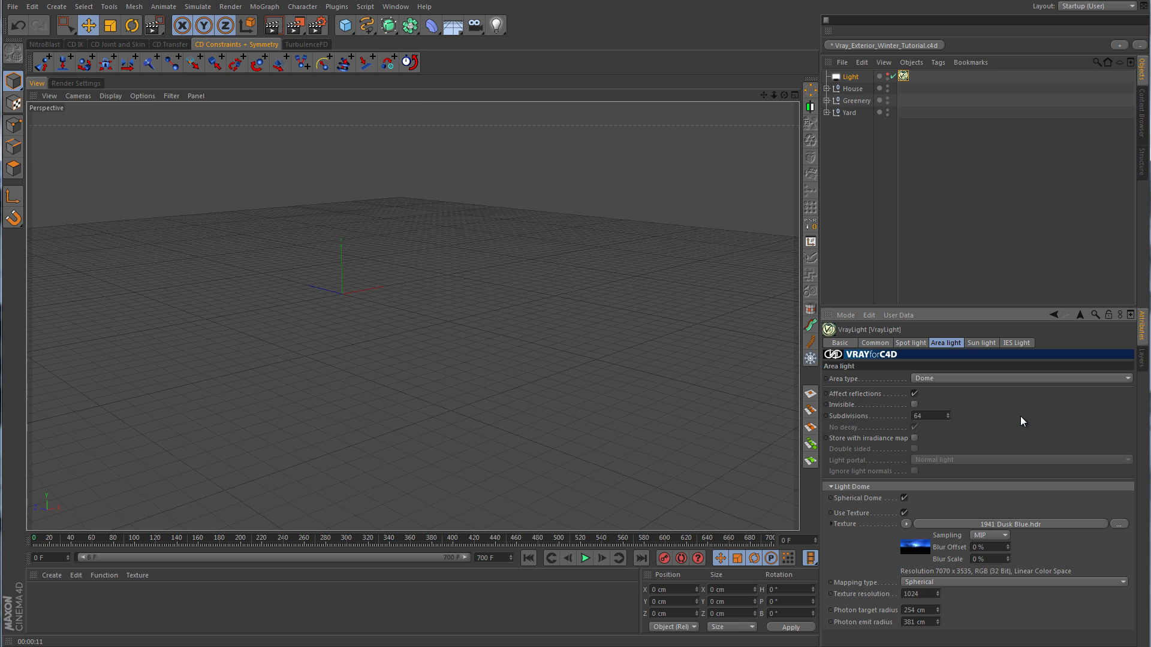
Render a rectangle over the house to check the smoother 64-subdivision dusk lighting
click(296, 26)
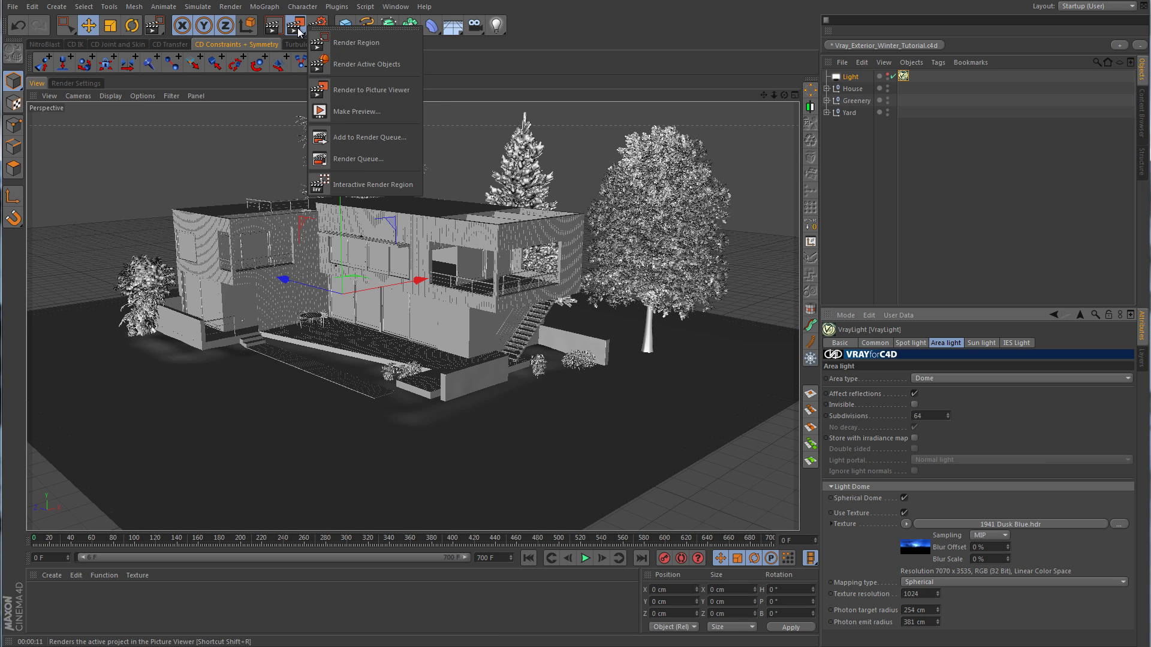
click(356, 43)
drag(408, 233, 526, 382)
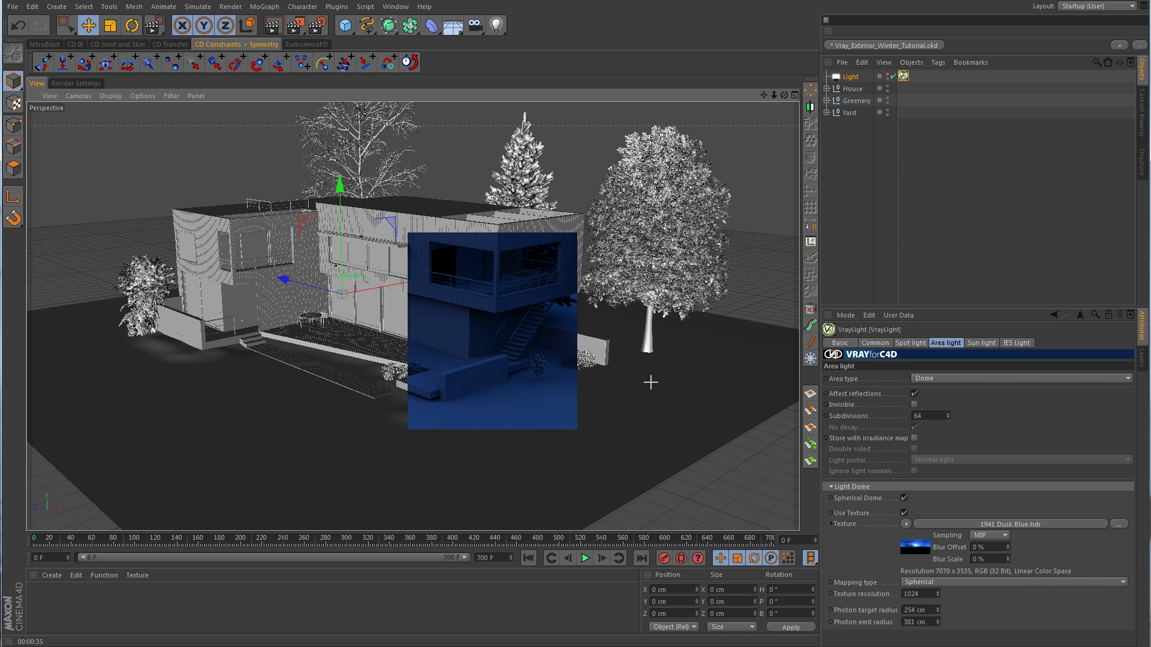
Set the dome light's subdivisions back to 8
double_click(930, 415)
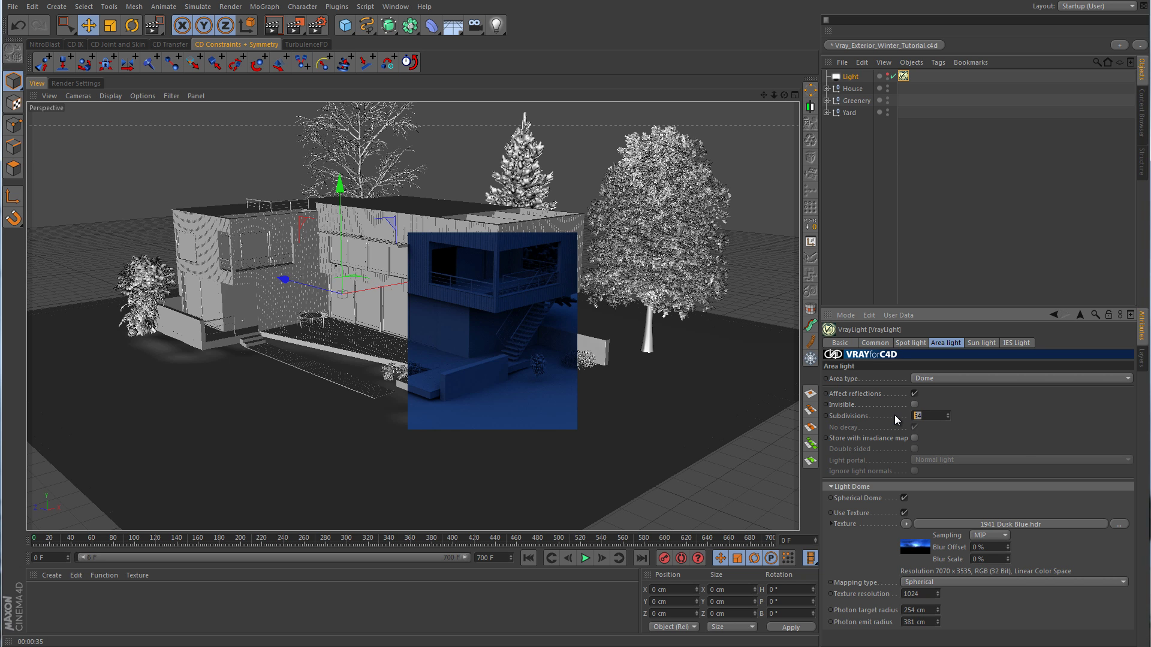
text(8)
key(Return)
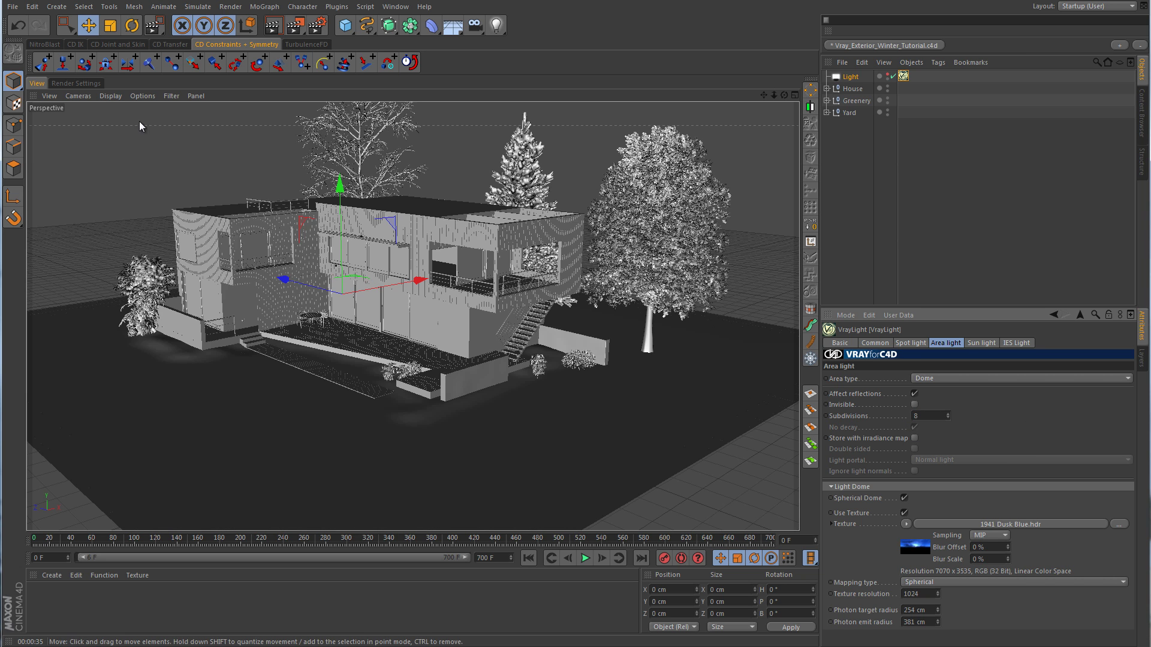
Turn on GI and apply the 11_IR-BR_medium outdoor preset
click(85, 84)
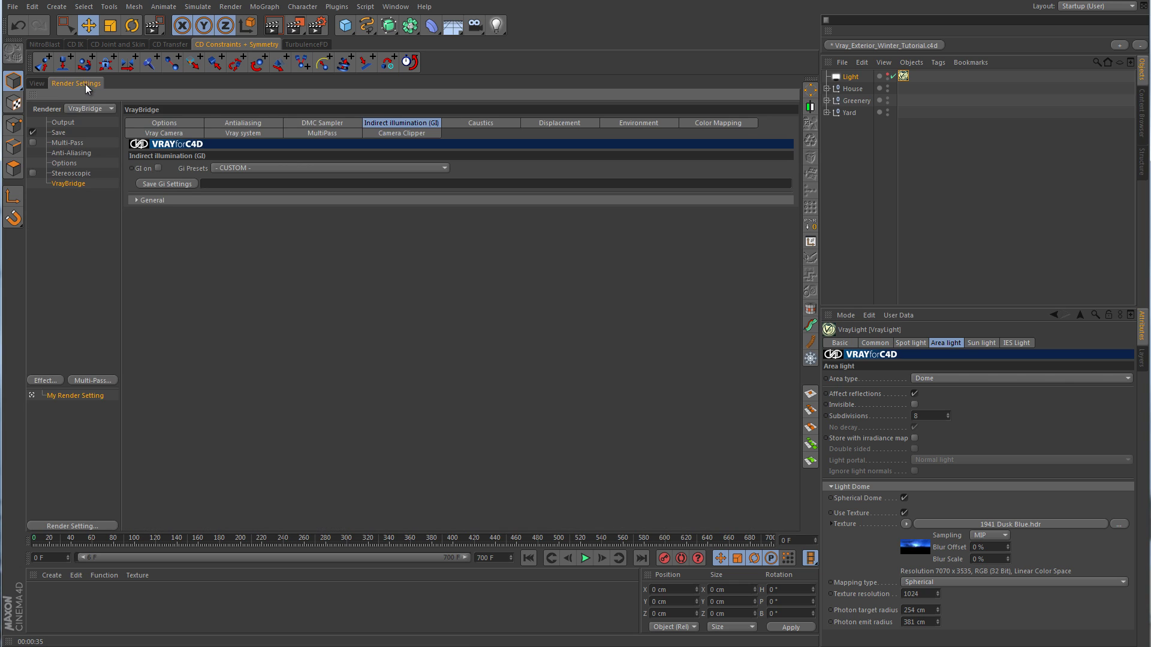
click(157, 169)
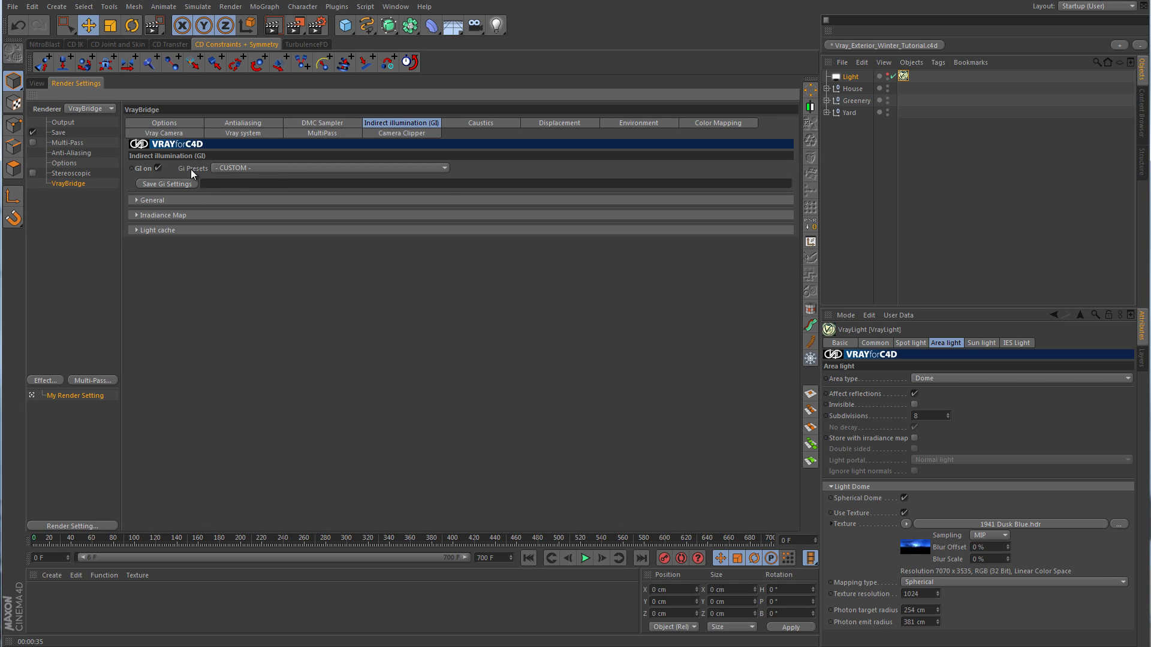
click(235, 170)
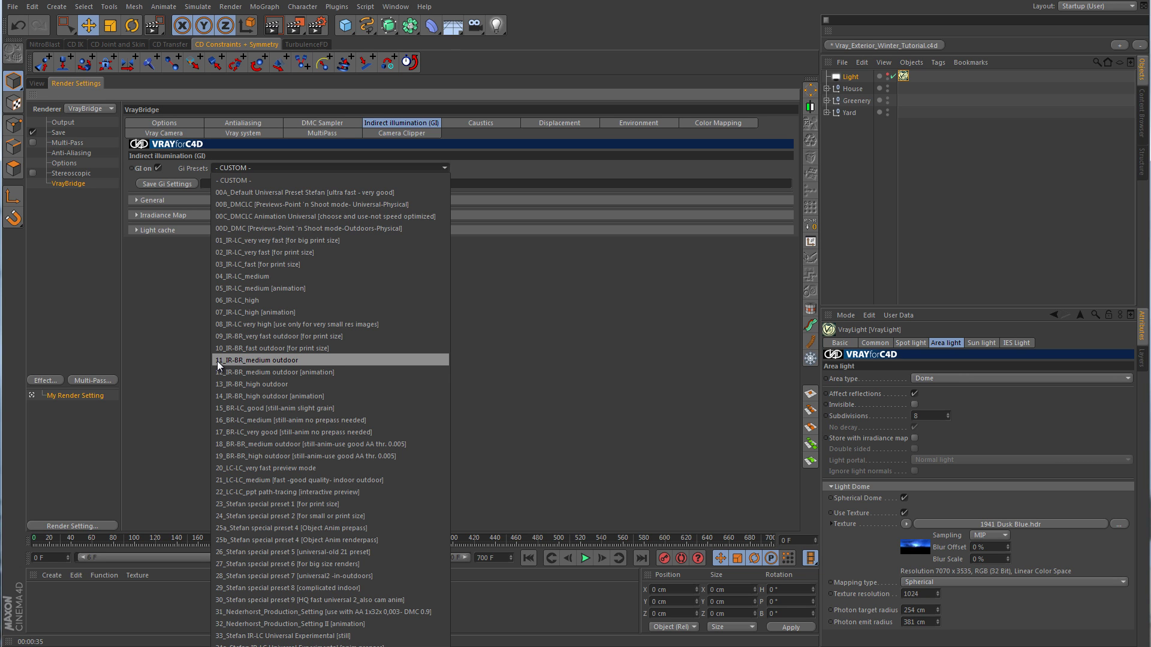
click(258, 361)
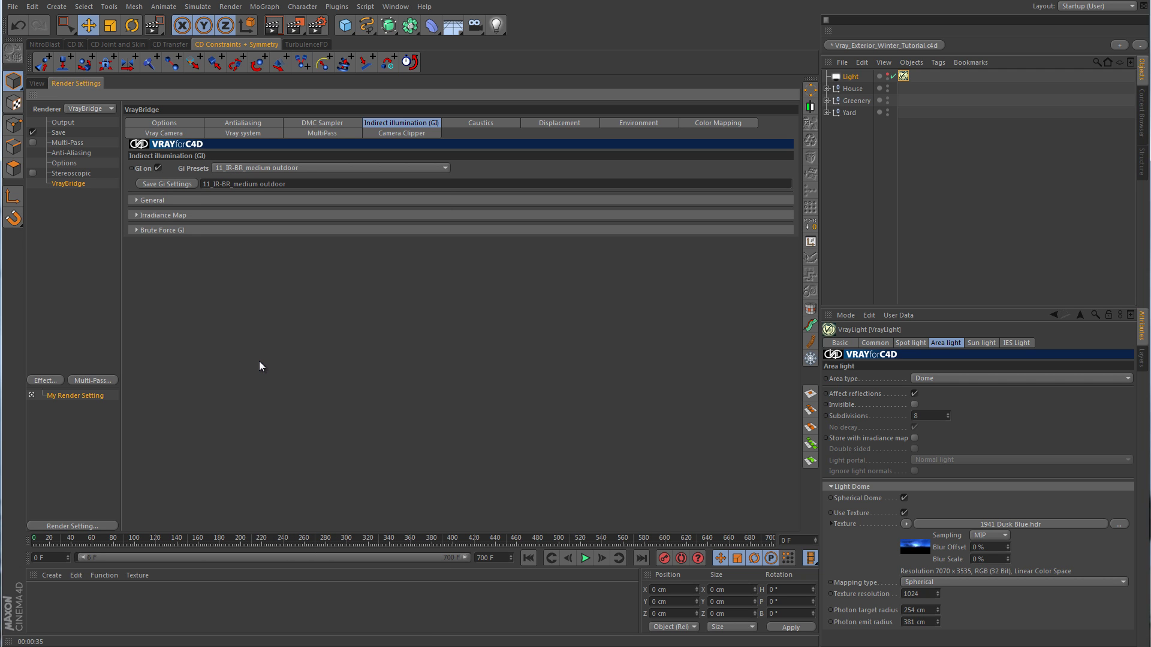
Render two regions over the house to check the brighter blue GI lighting
click(36, 84)
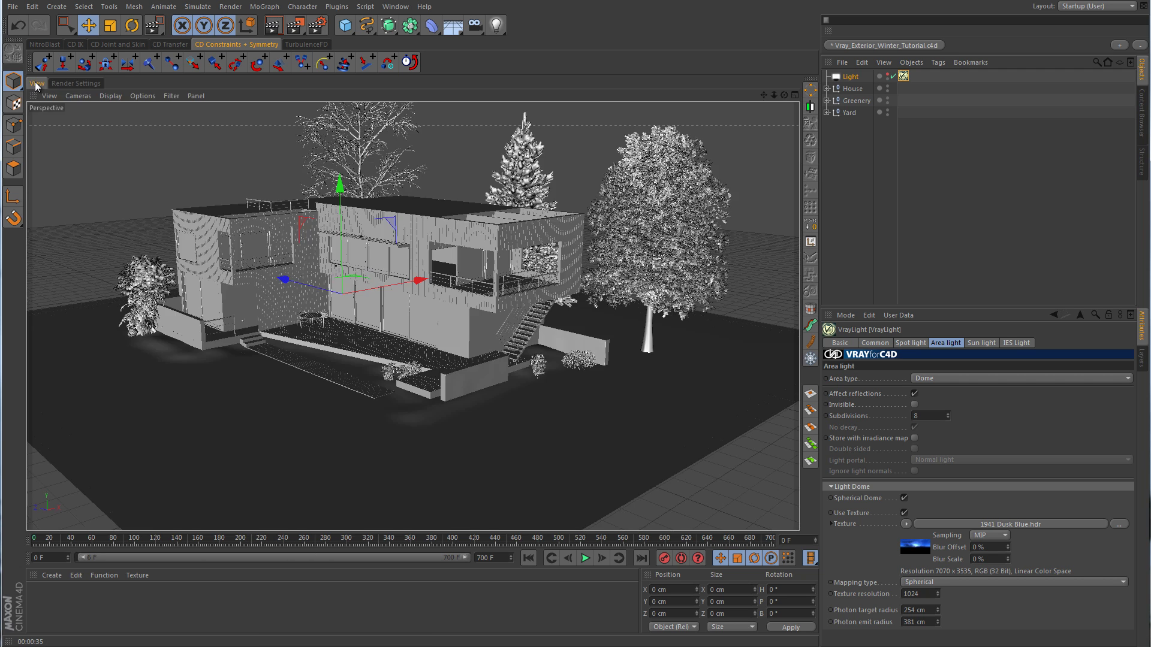
drag(293, 34, 336, 41)
drag(376, 223, 617, 444)
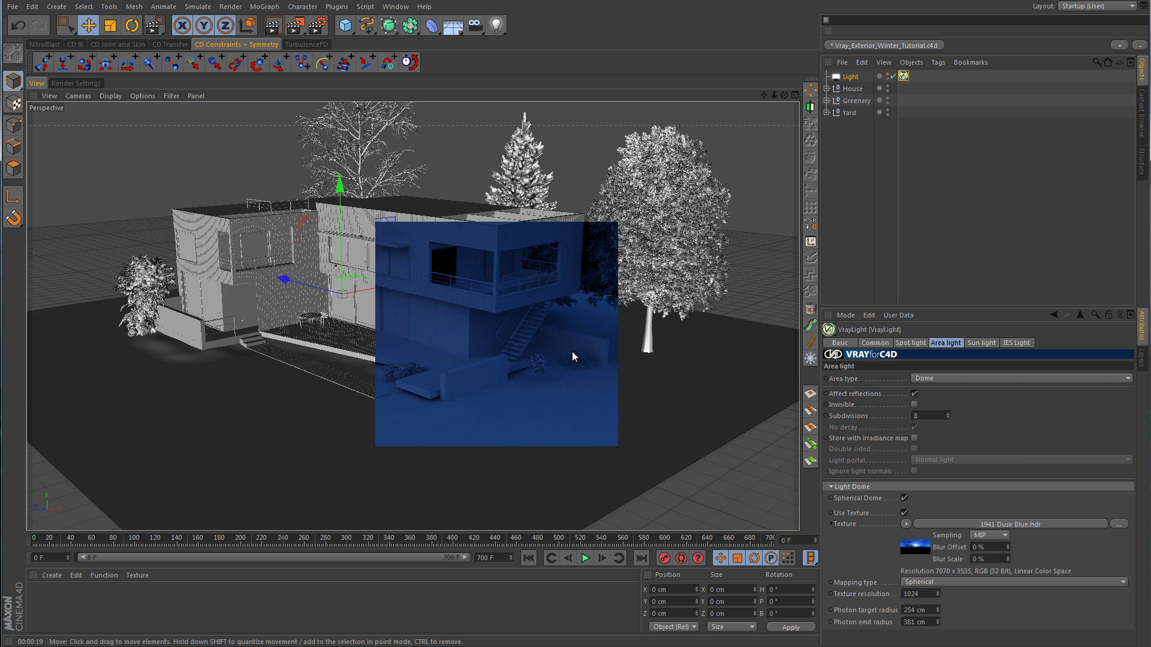
scroll(575, 330, up, 3)
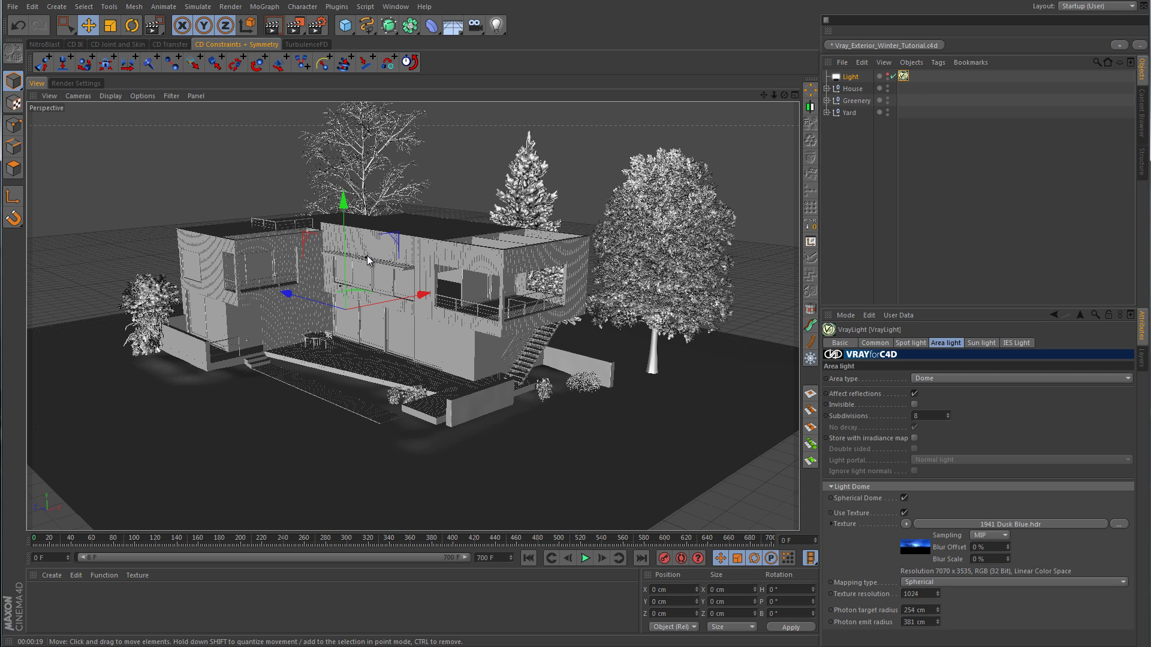
drag(295, 26, 344, 43)
drag(115, 202, 374, 435)
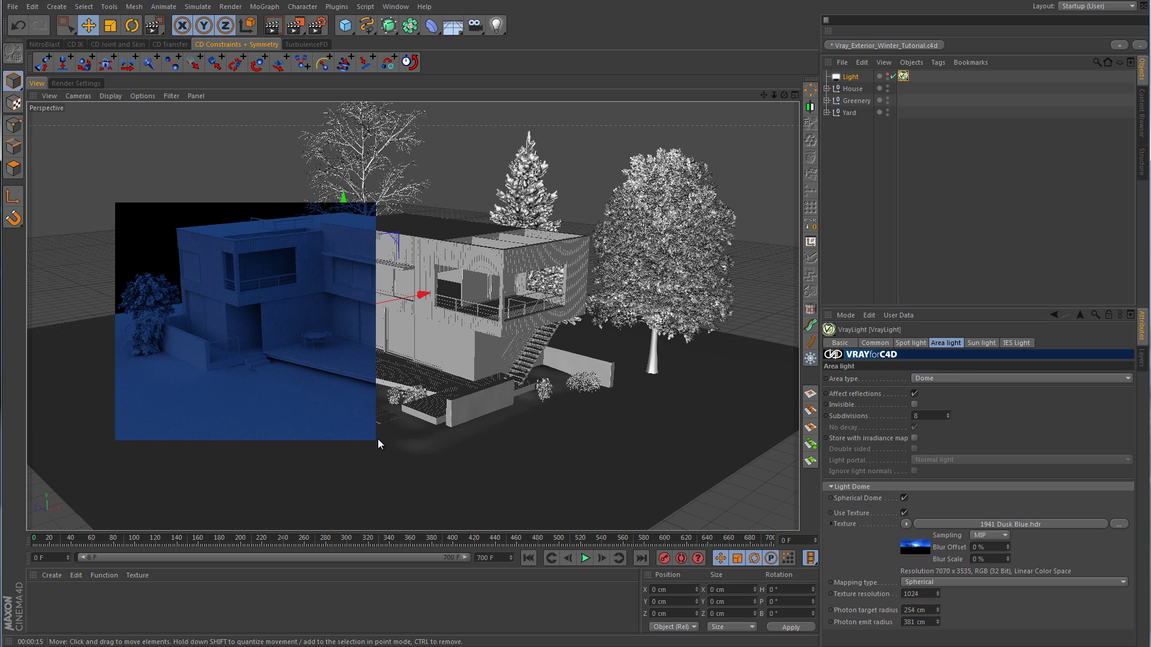
Rotate the dome light's heading (R.H) to -145°
click(851, 77)
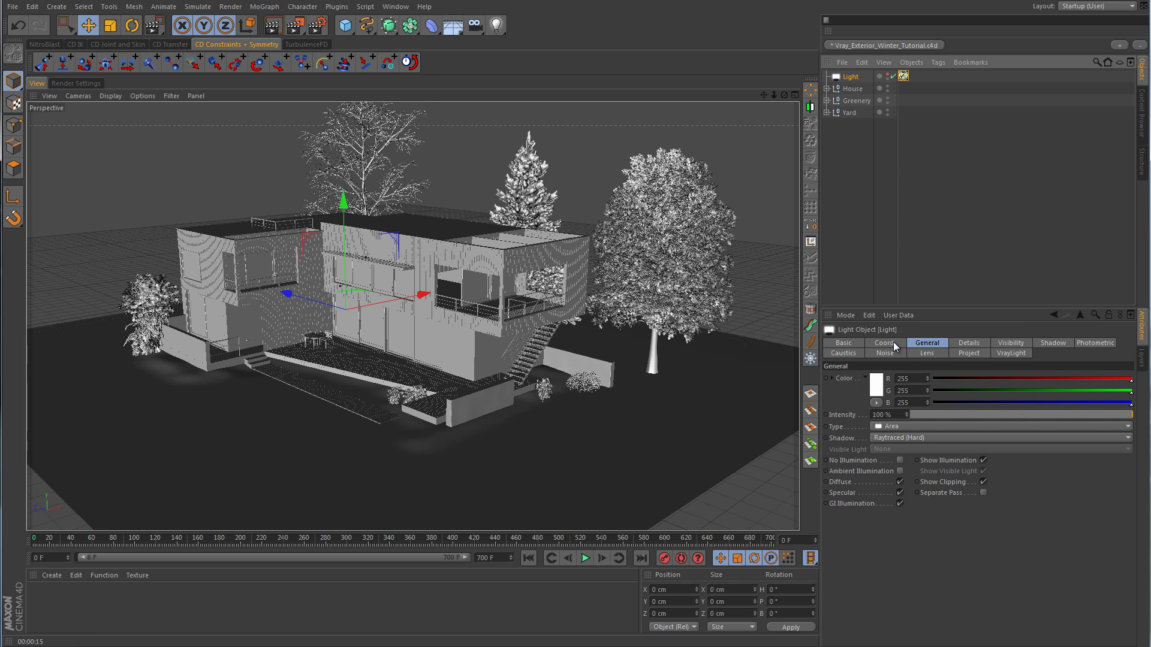
click(892, 343)
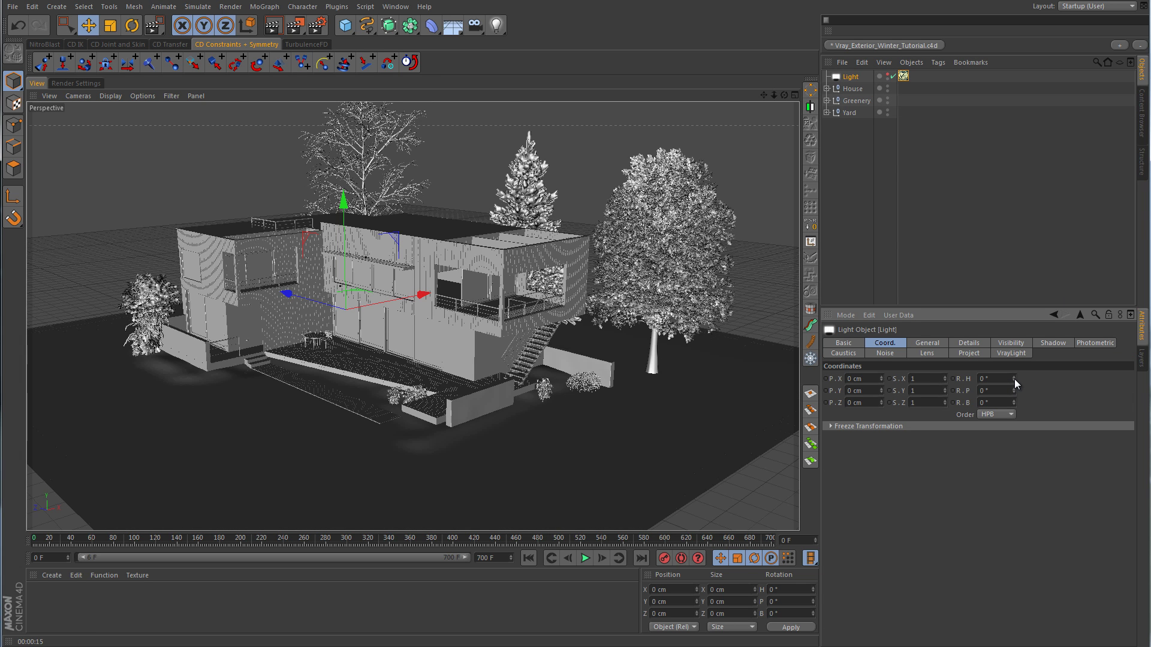
drag(1014, 380, 1014, 381)
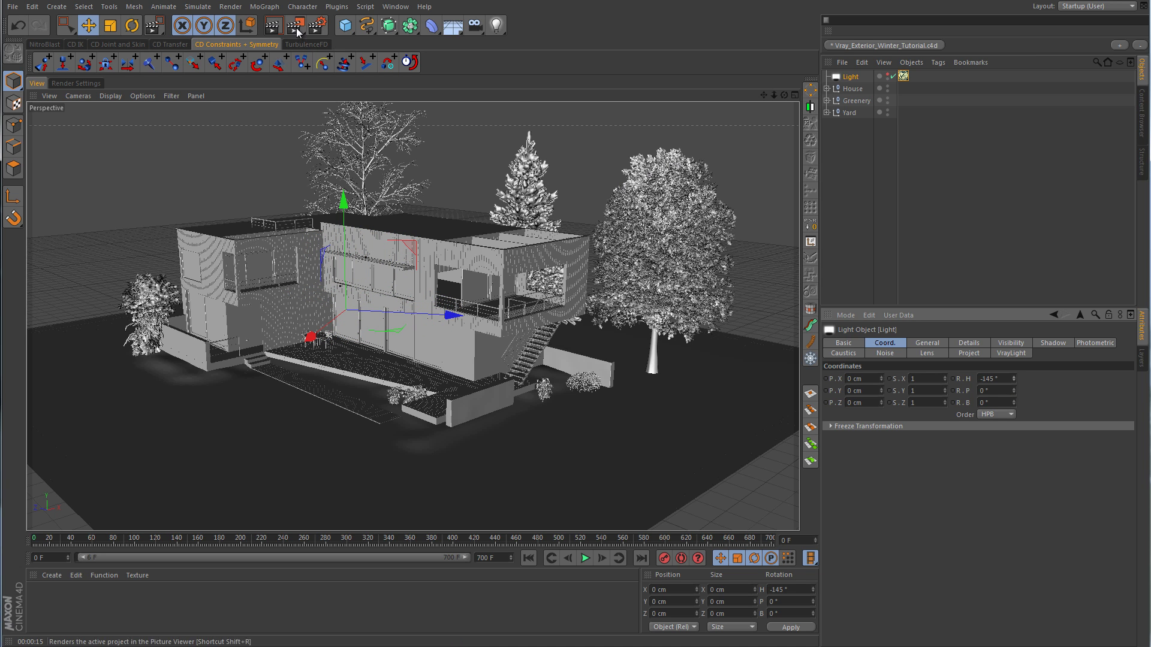
Test-render a region across the house with the rotated dome light
drag(296, 27, 342, 42)
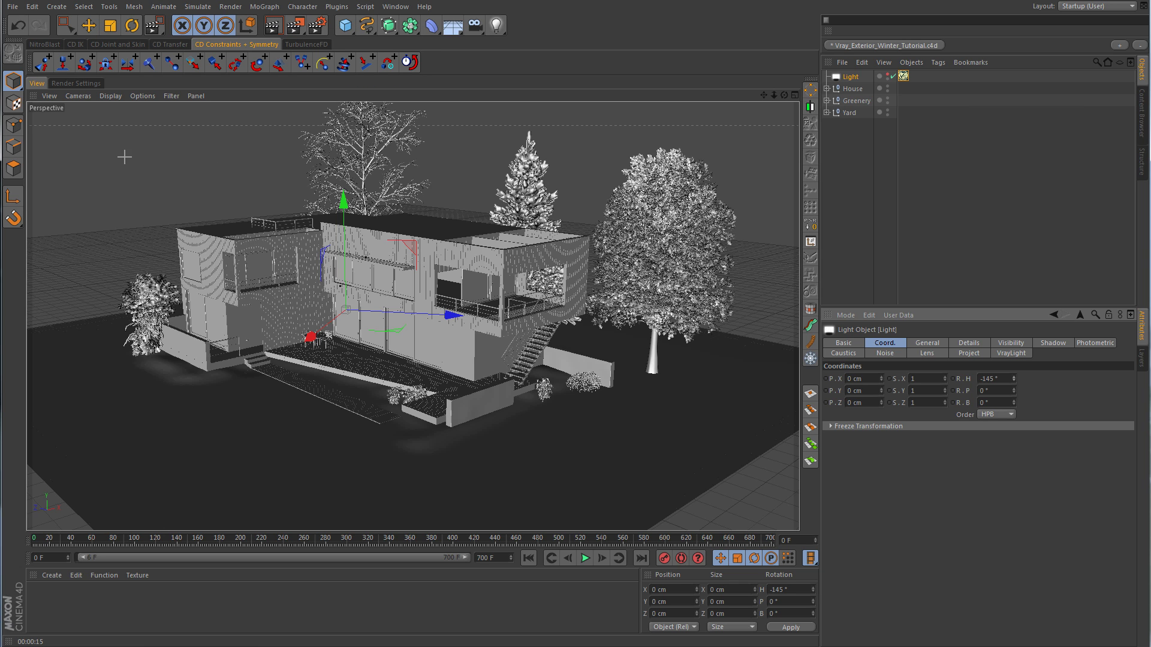
drag(125, 157, 500, 475)
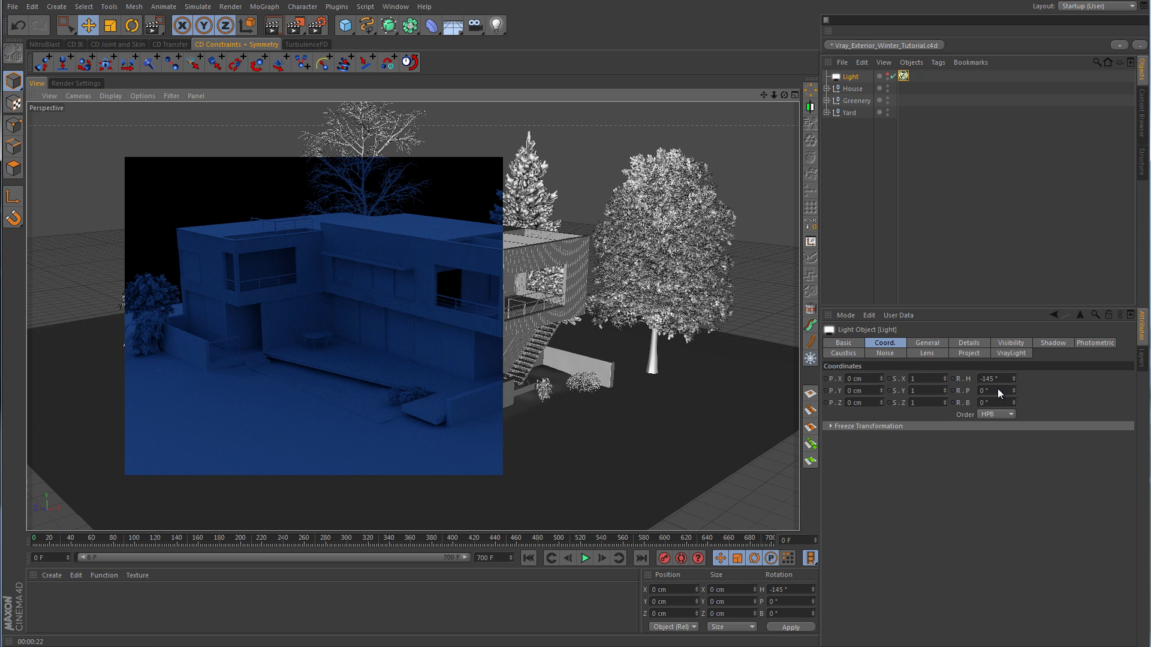
drag(763, 94, 574, 329)
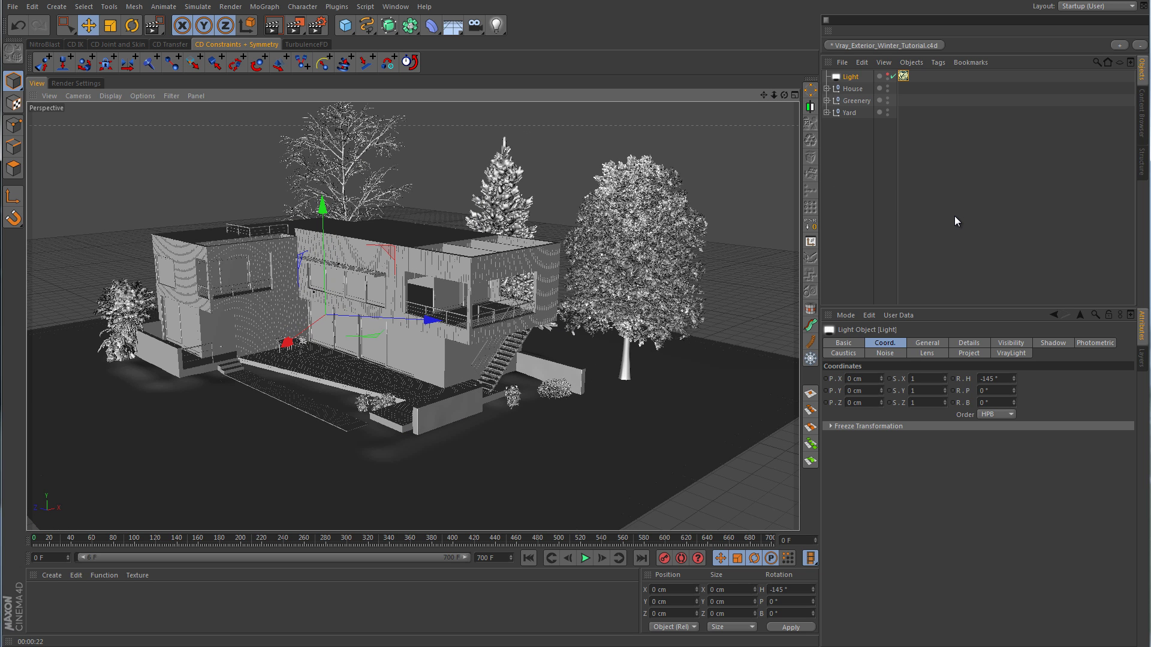